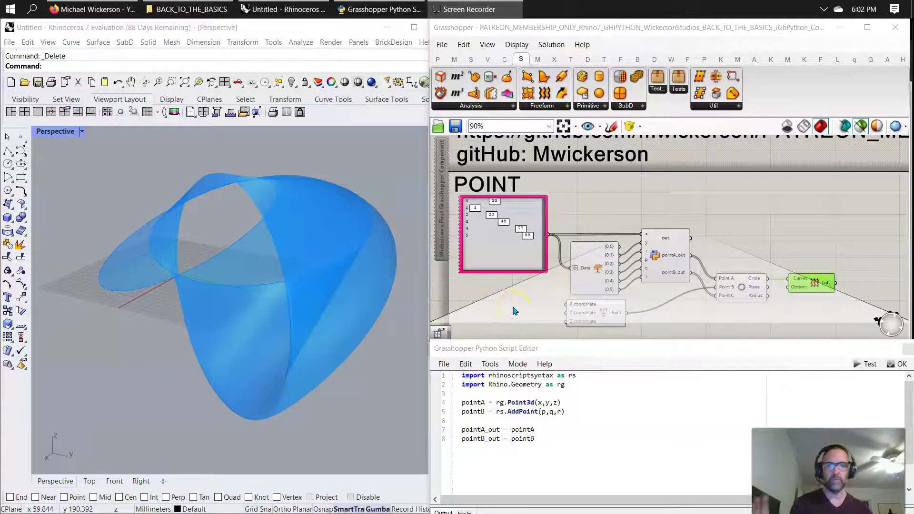
pyautogui.scroll(1, 527, 291)
pyautogui.scroll(-2, 527, 291)
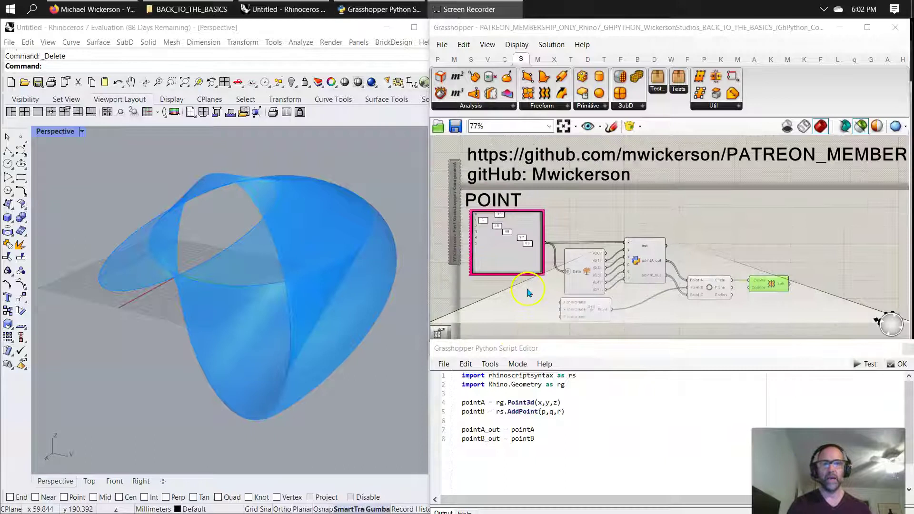
pyautogui.moveTo(525, 298); pyautogui.dragTo(514, 294, button='right')
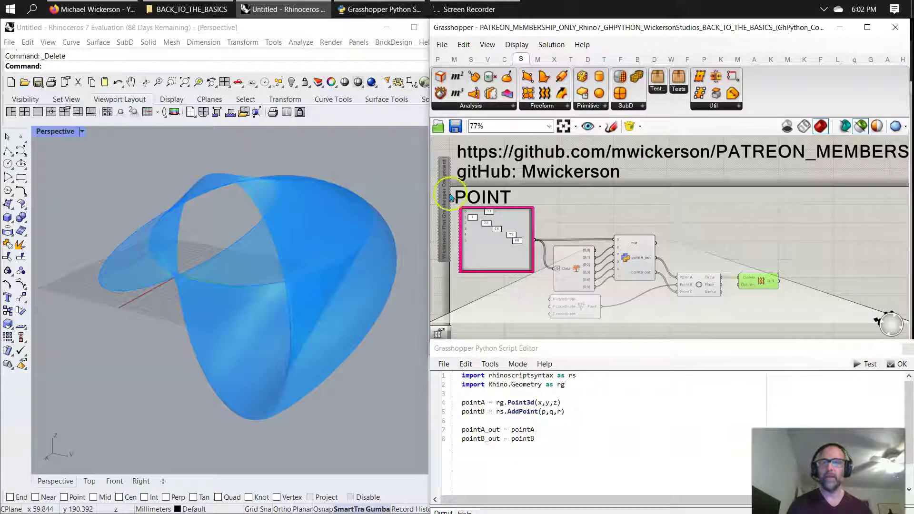
# Switch to Firefox and show the YouTube channel's playlists, with a look at the BACK_TO_THE_BASICS folder
pyautogui.click(97, 9)
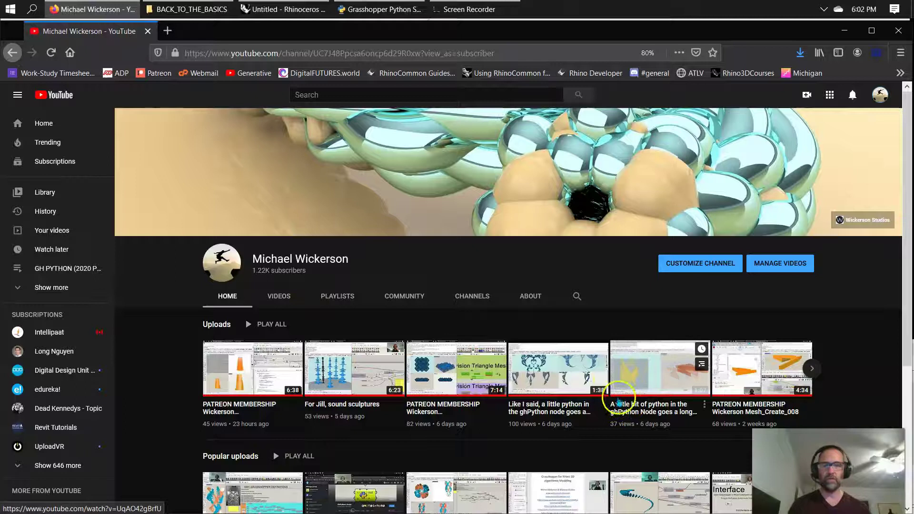
pyautogui.click(346, 294)
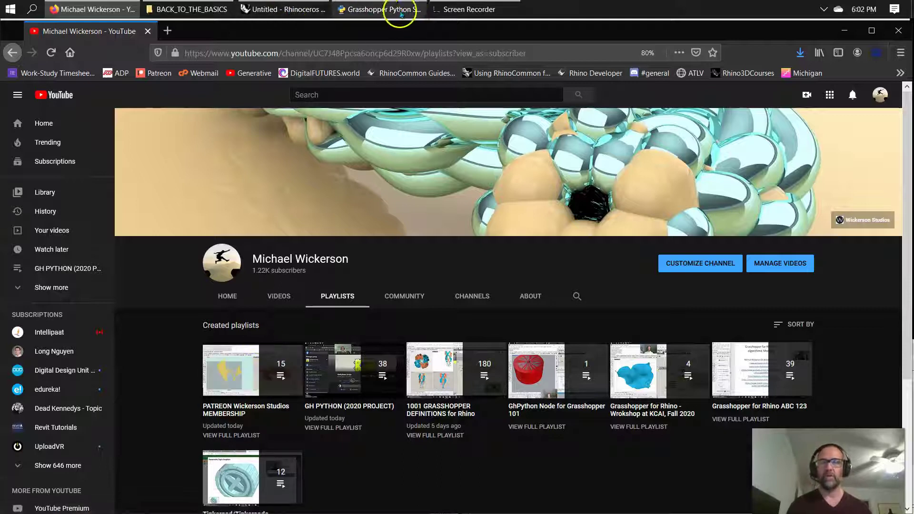
pyautogui.click(186, 9)
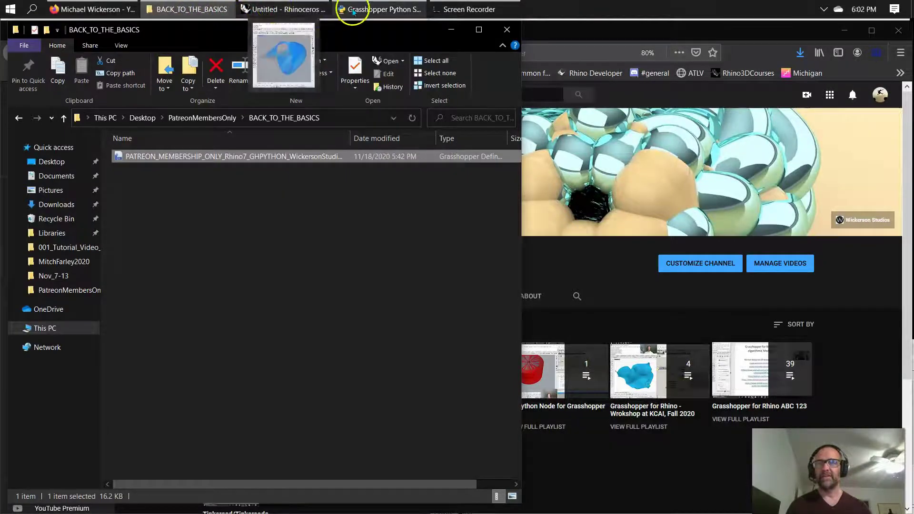
pyautogui.click(262, 10)
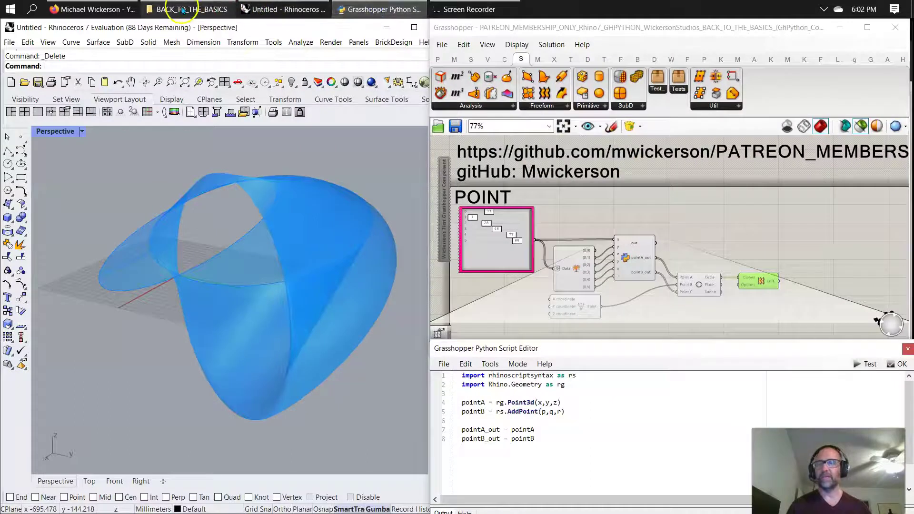
pyautogui.click(93, 10)
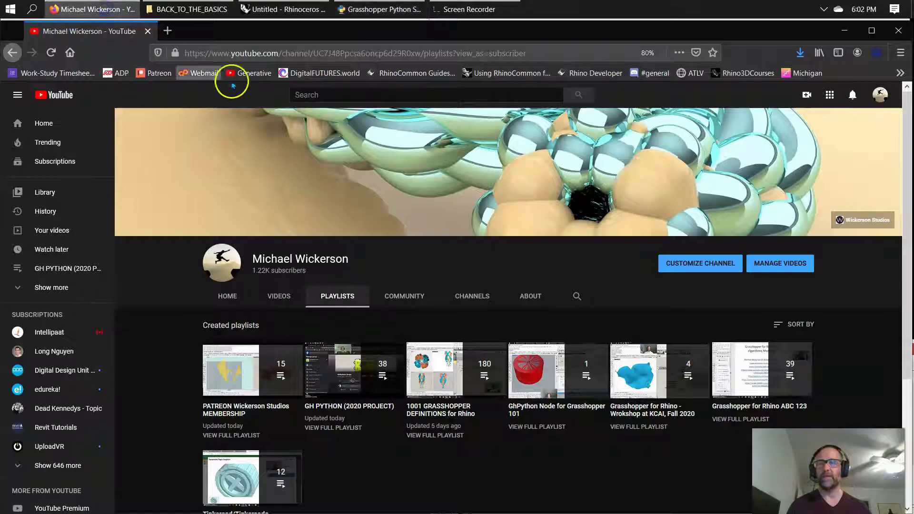
# Open the GitHub site in a new browser tab
pyautogui.click(167, 30)
pyautogui.click(205, 55)
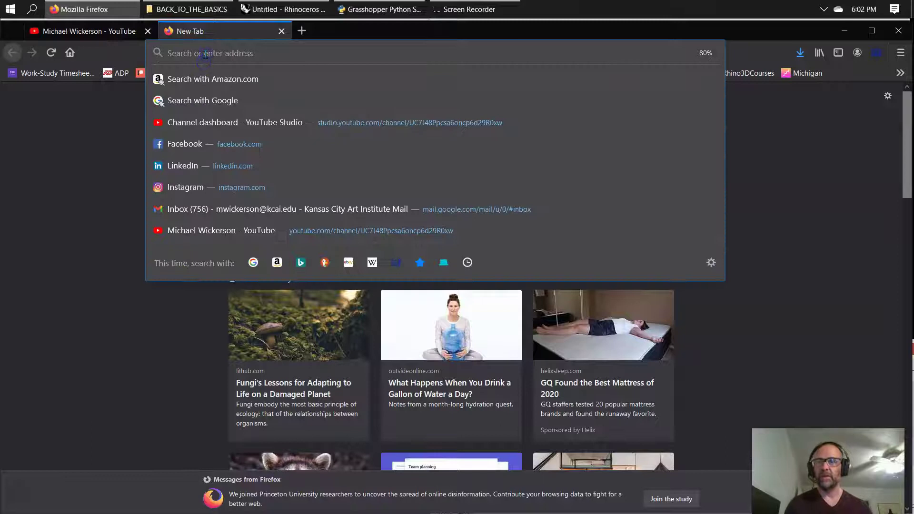
pyautogui.write('github')
pyautogui.press('Return')
pyautogui.moveTo(280, 13)
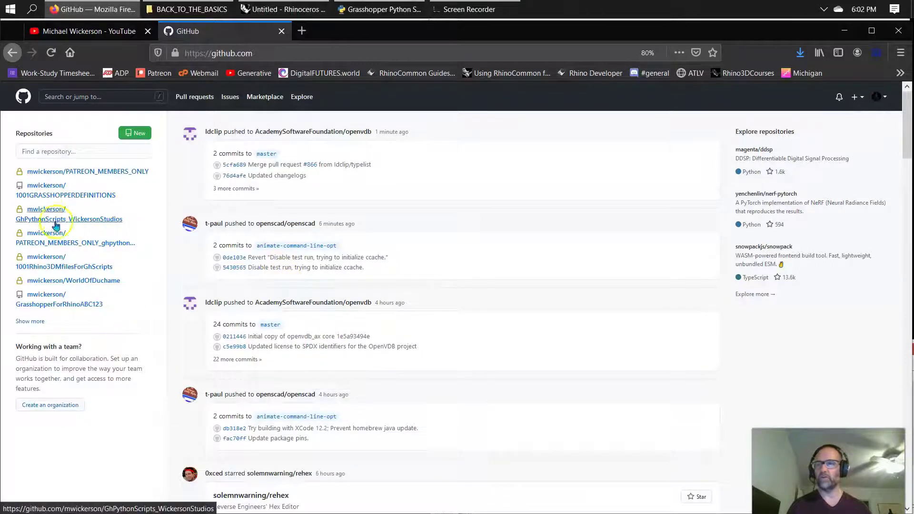
# Look through the files of the PATREON_MEMBERS_ONLY repository and open the account's full list of repositories
pyautogui.click(104, 173)
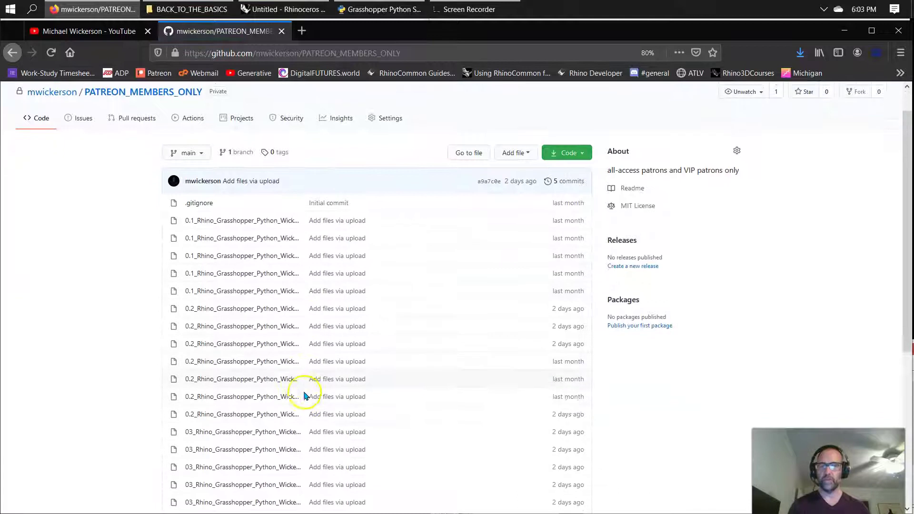
pyautogui.scroll(-5, 305, 396)
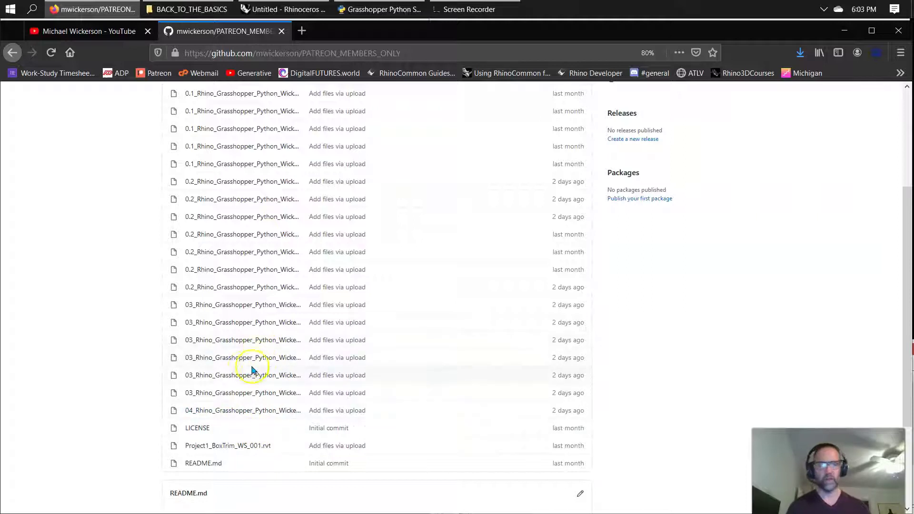
pyautogui.scroll(3, 247, 379)
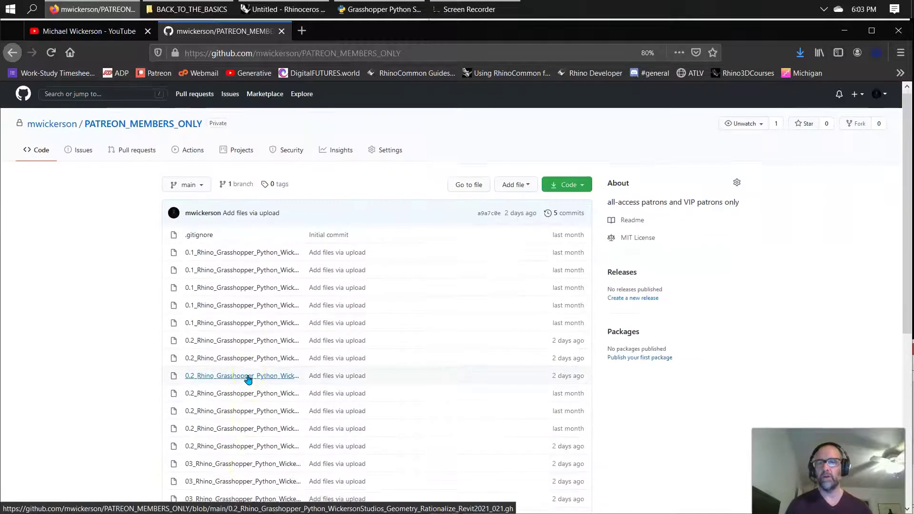
pyautogui.click(62, 127)
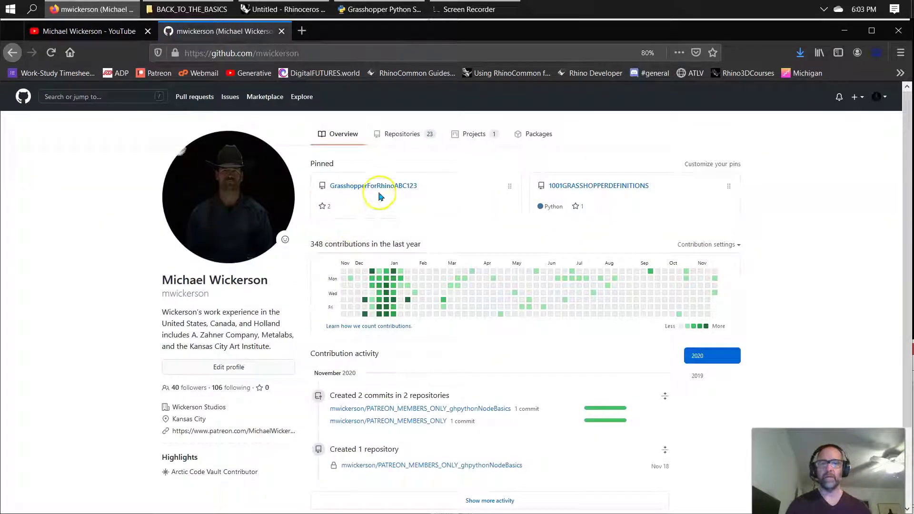
pyautogui.click(384, 138)
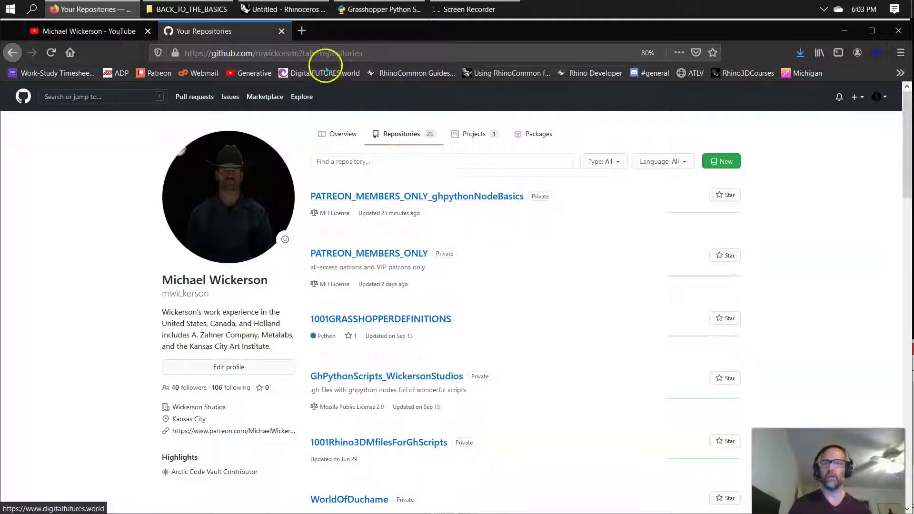
# Switch back to Rhino and examine the POINT definition in Grasshopper together with its GhPython script
pyautogui.click(205, 10)
pyautogui.click(254, 11)
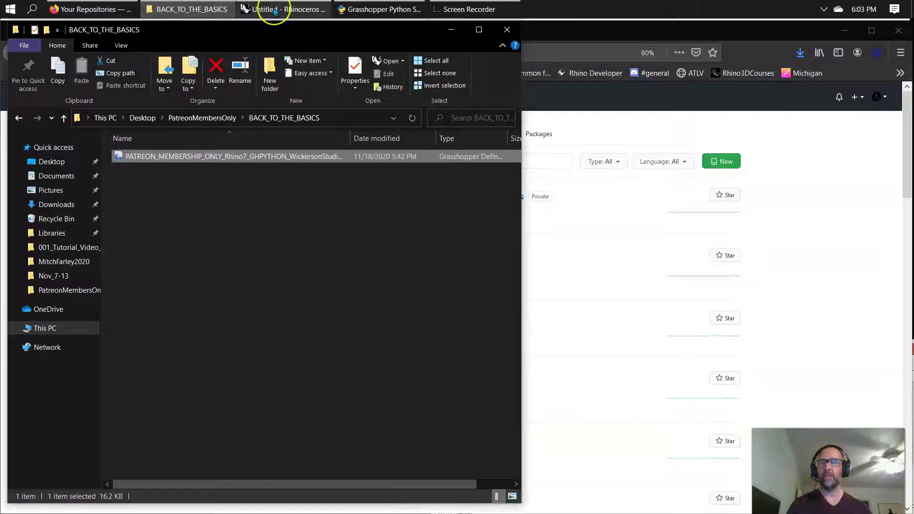
pyautogui.moveTo(275, 11)
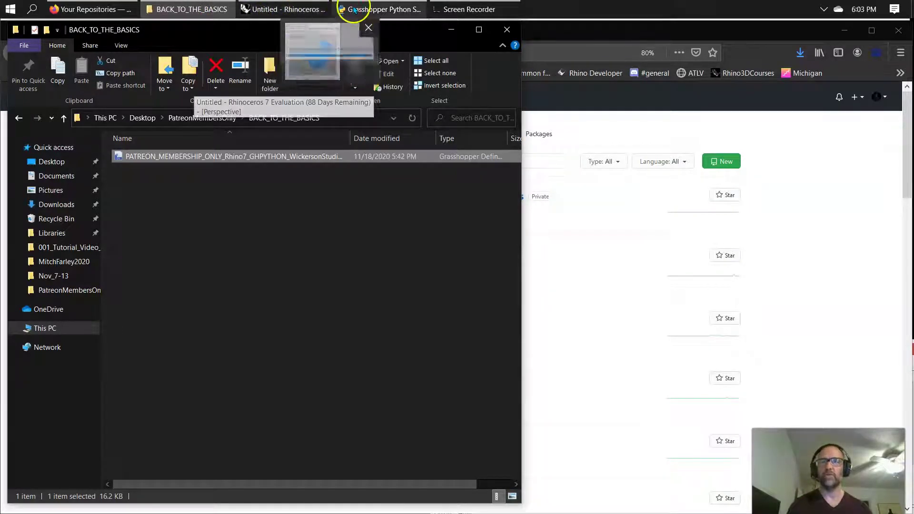
pyautogui.click(268, 13)
pyautogui.click(391, 348)
pyautogui.click(506, 412)
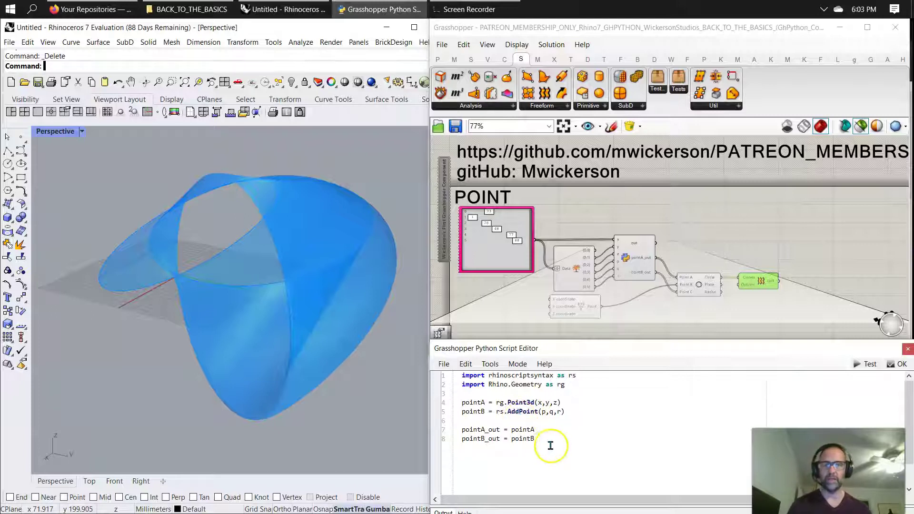
pyautogui.scroll(5, 623, 286)
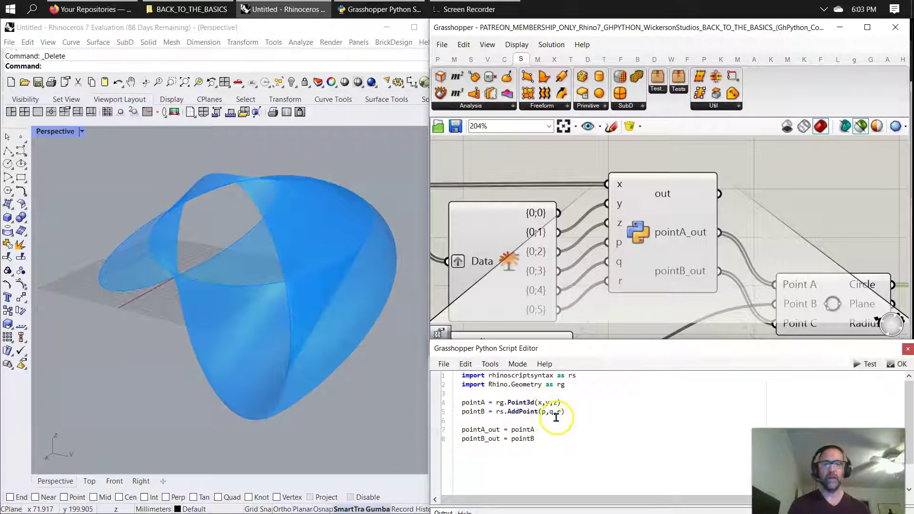
pyautogui.scroll(-1, 536, 396)
pyautogui.scroll(-5, 609, 331)
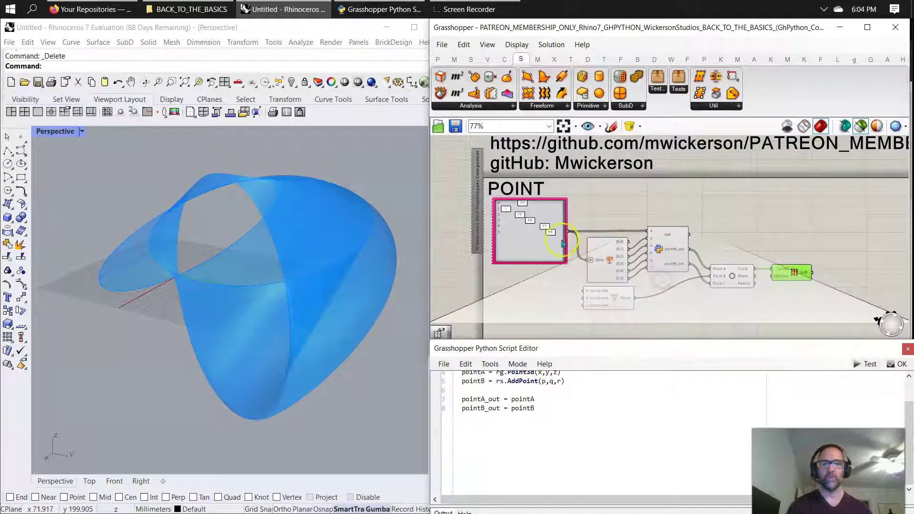
pyautogui.scroll(3, 569, 245)
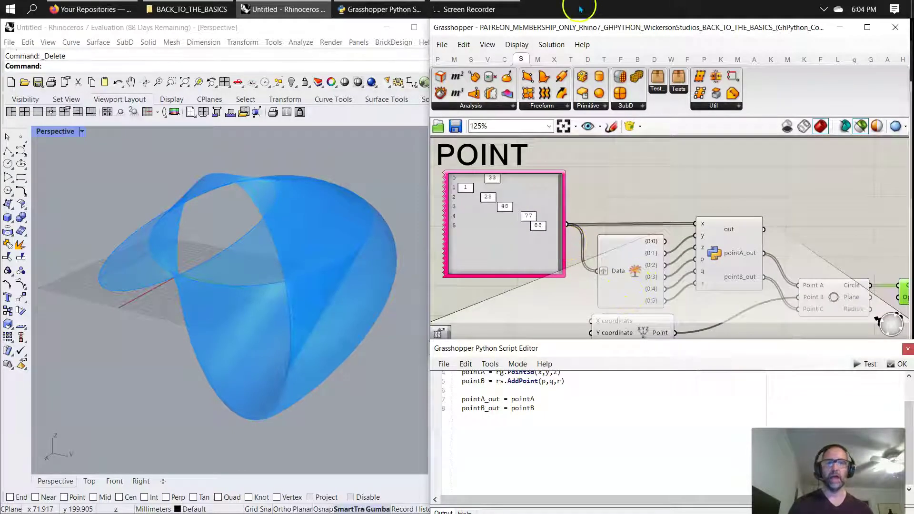
pyautogui.click(441, 45)
pyautogui.click(441, 45)
pyautogui.click(441, 47)
pyautogui.click(442, 46)
pyautogui.click(441, 46)
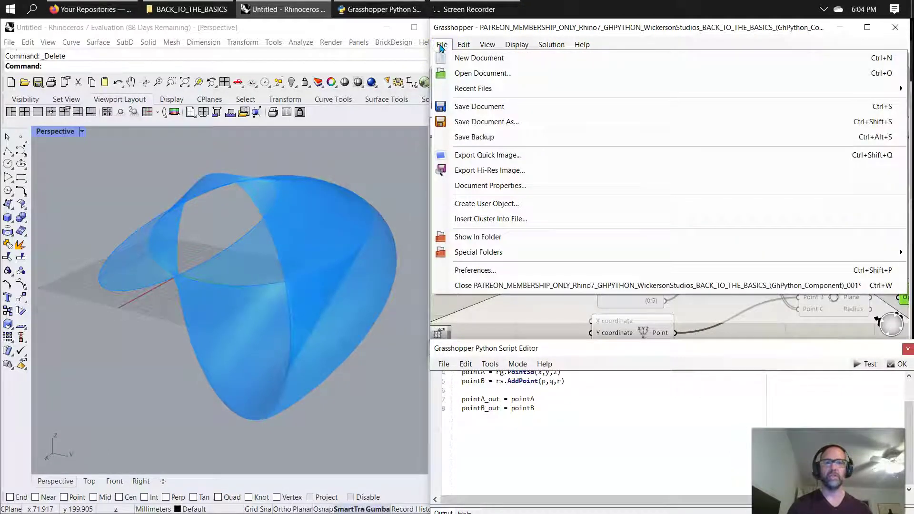
pyautogui.click(530, 322)
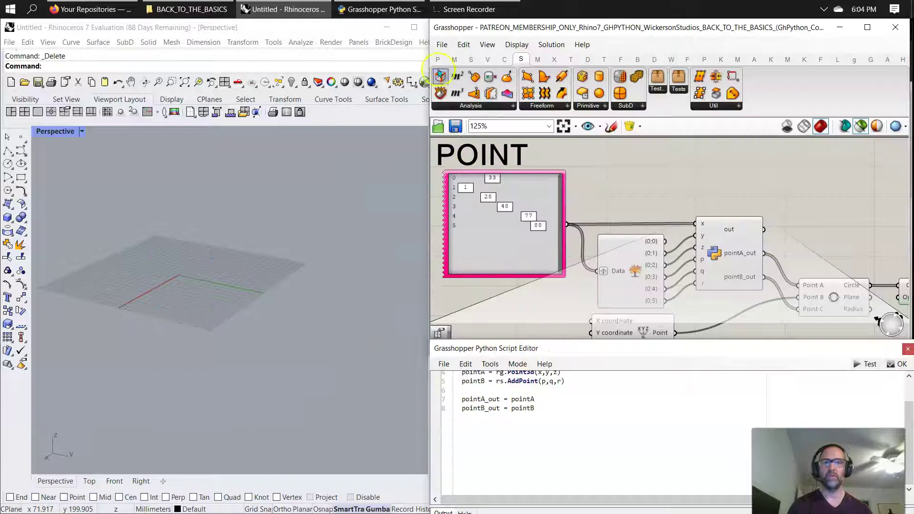
pyautogui.click(441, 44)
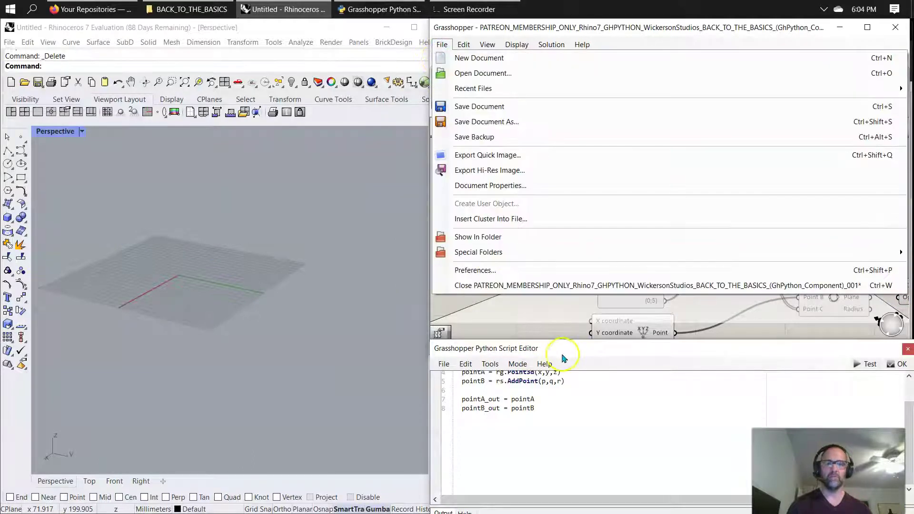
pyautogui.click(544, 327)
pyautogui.scroll(-2, 490, 333)
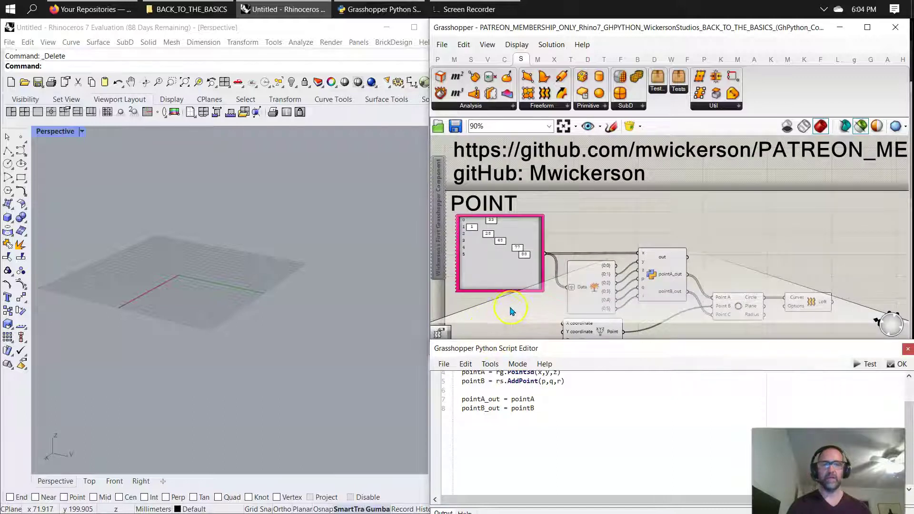
pyautogui.click(266, 9)
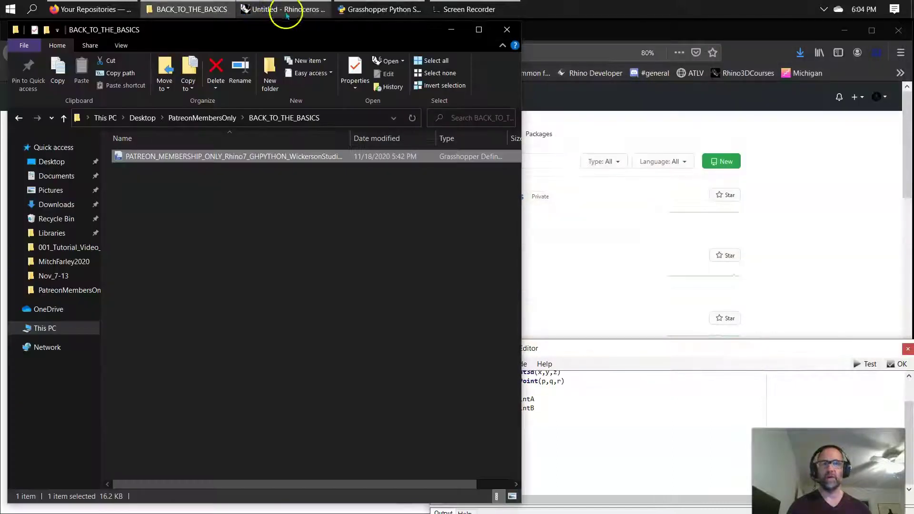
pyautogui.click(259, 10)
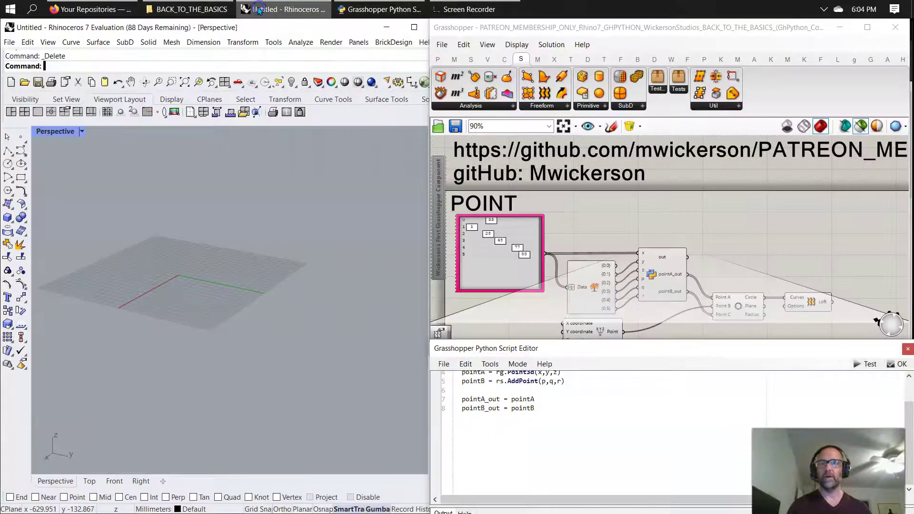
# Place a Bifocals component above the Explode Tree component to label the components with their names
pyautogui.click(438, 60)
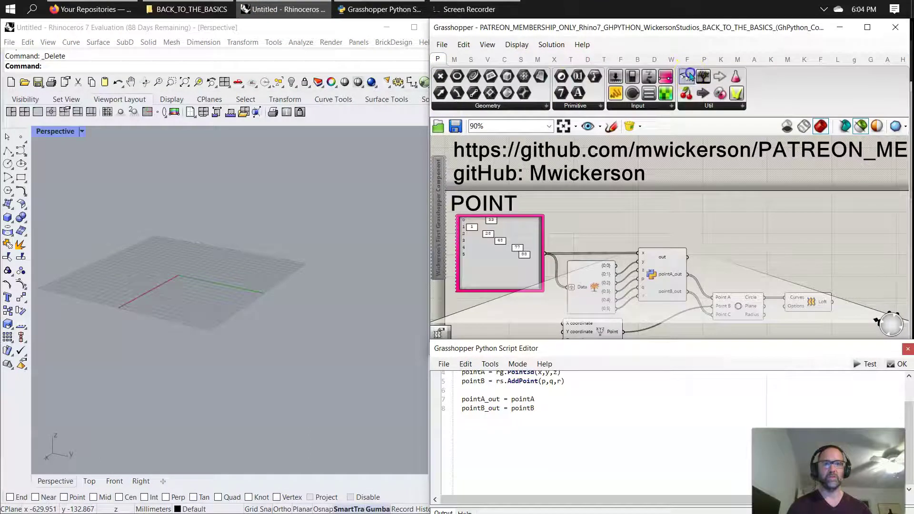
pyautogui.moveTo(589, 216); pyautogui.dragTo(586, 205)
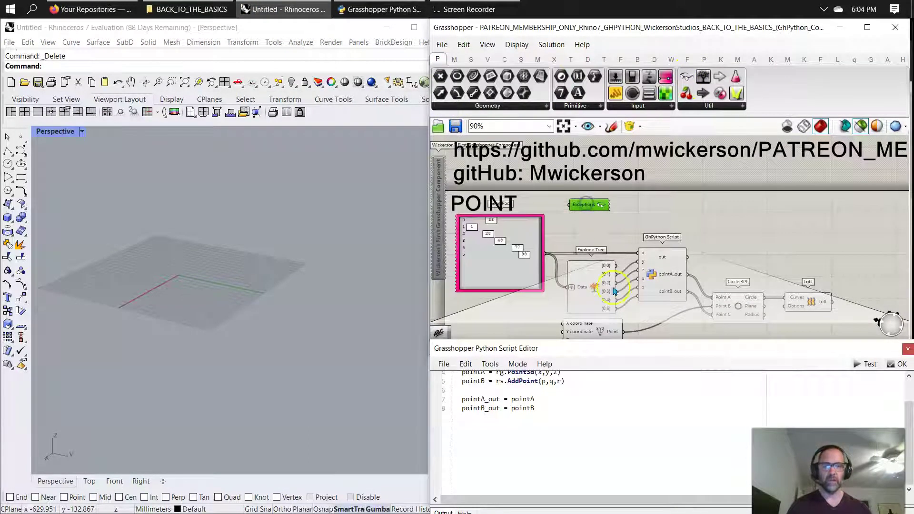
pyautogui.scroll(2, 634, 297)
pyautogui.scroll(-2, 596, 320)
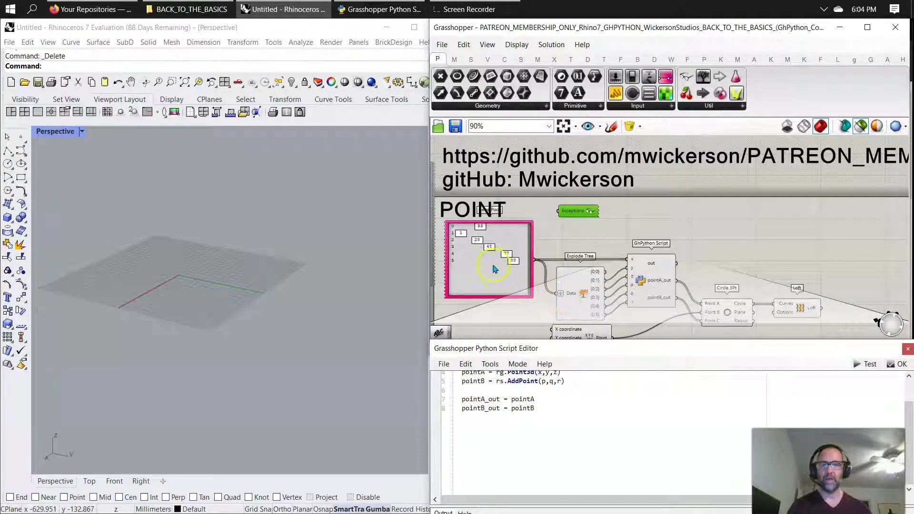
# Randomise the Gene Pool's values and vary its sliders while previewing the selected Loft surface in the Perspective view
pyautogui.click(810, 310)
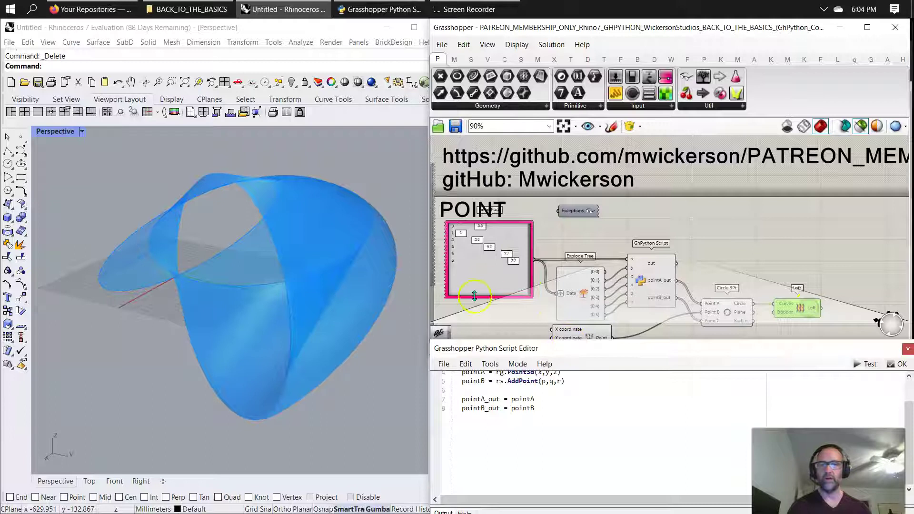
pyautogui.rightClick(487, 285)
pyautogui.click(545, 370)
pyautogui.moveTo(305, 314); pyautogui.dragTo(291, 359, button='right')
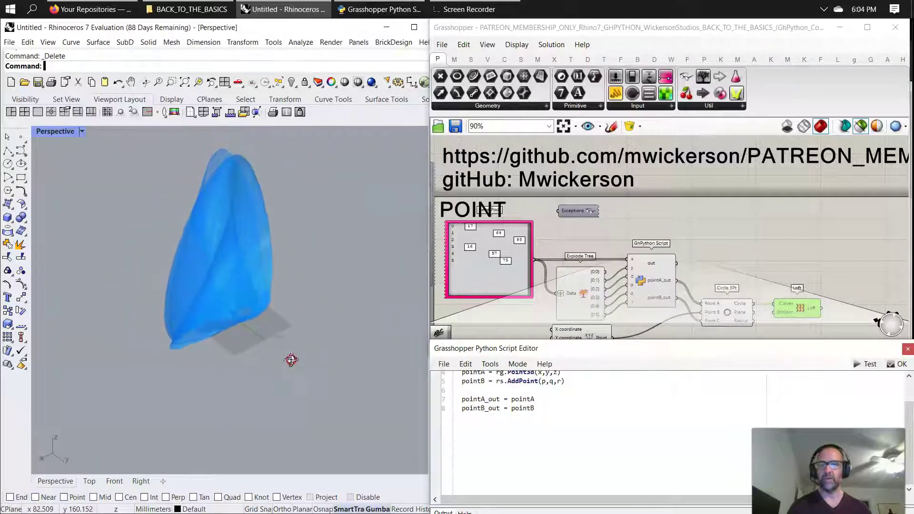
pyautogui.moveTo(506, 261); pyautogui.dragTo(475, 244)
pyautogui.click(792, 310)
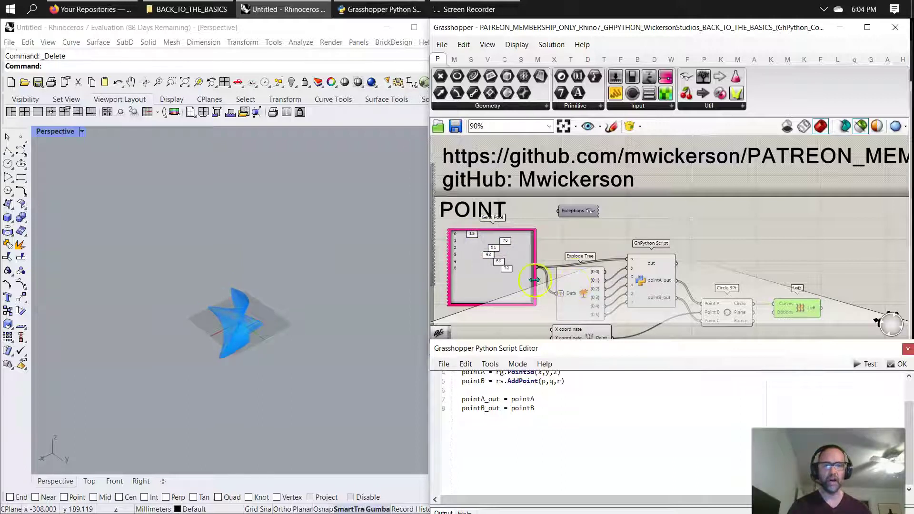
# Examine the Gene Pool's connection to the GhPython Script component and the data access options of its x input
pyautogui.click(502, 292)
pyautogui.scroll(3, 640, 274)
pyautogui.scroll(1, 640, 274)
pyautogui.moveTo(640, 275); pyautogui.dragTo(657, 208, button='right')
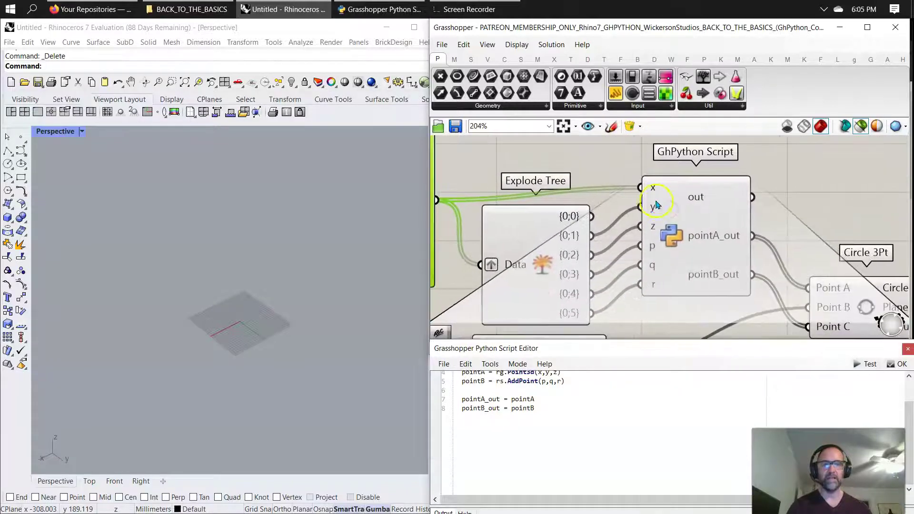
pyautogui.rightClick(653, 190)
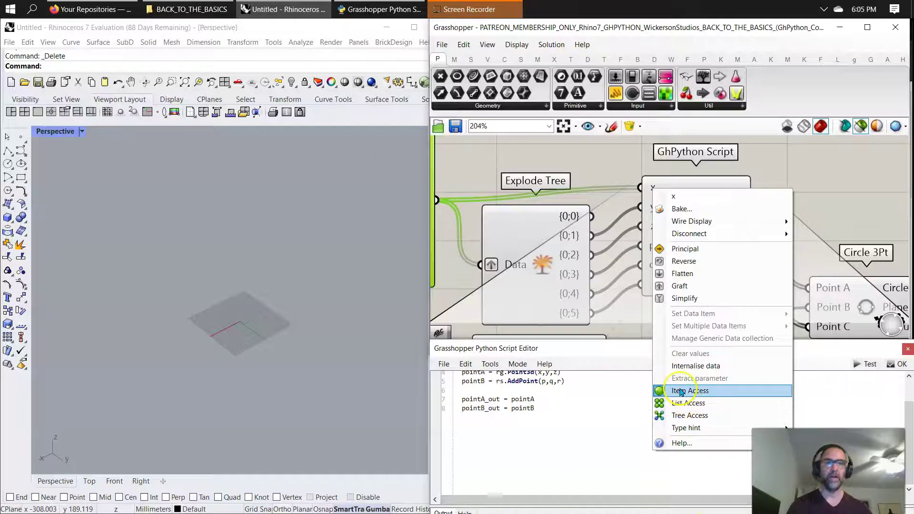
pyautogui.moveTo(464, 231); pyautogui.dragTo(551, 243, button='right')
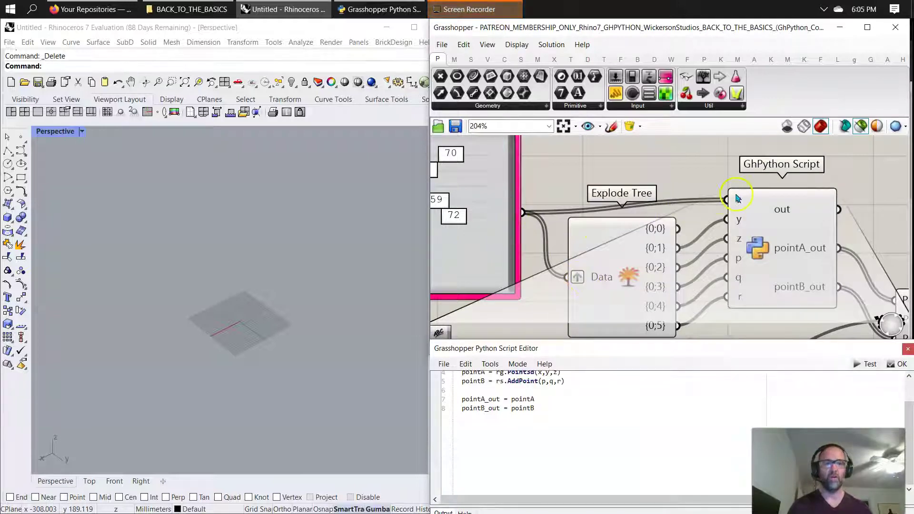
# Examine the data at the GhPython Script's x input and the Construct Point component feeding Circle 3Pt
pyautogui.moveTo(740, 202)
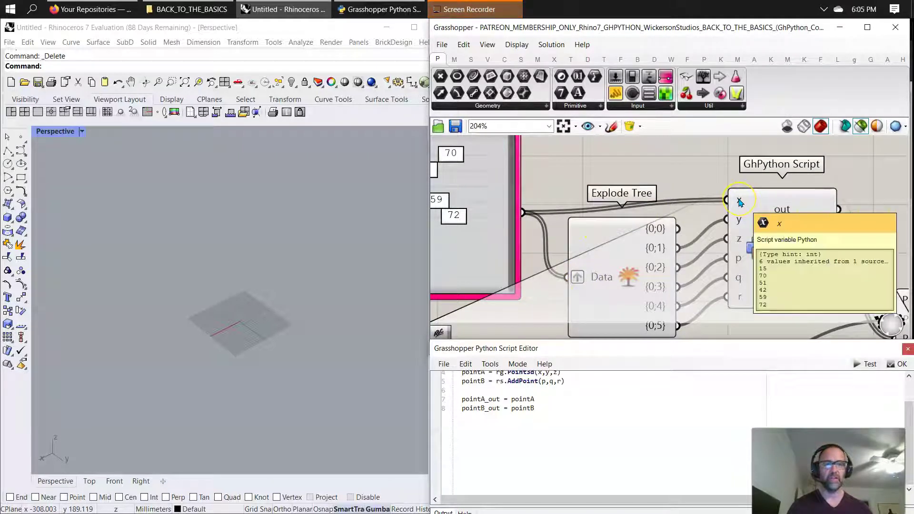
pyautogui.scroll(-5, 595, 302)
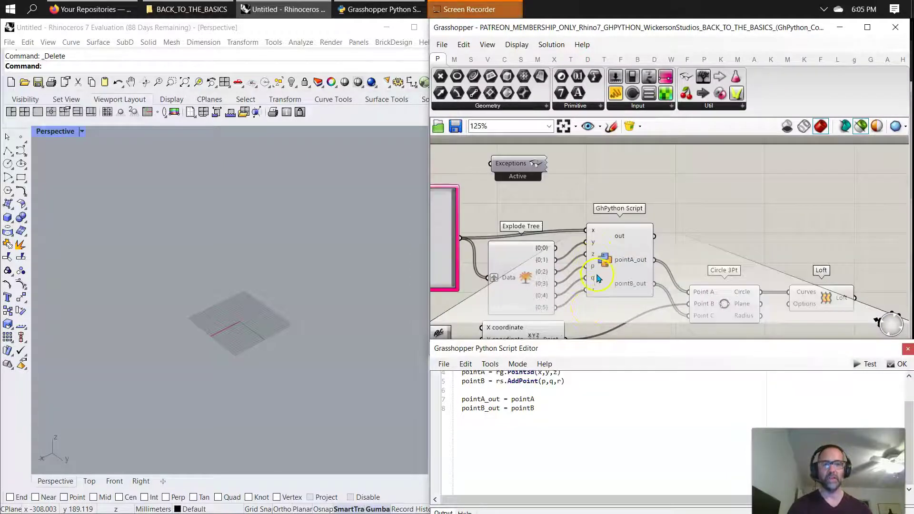
pyautogui.moveTo(600, 315); pyautogui.dragTo(617, 256, button='right')
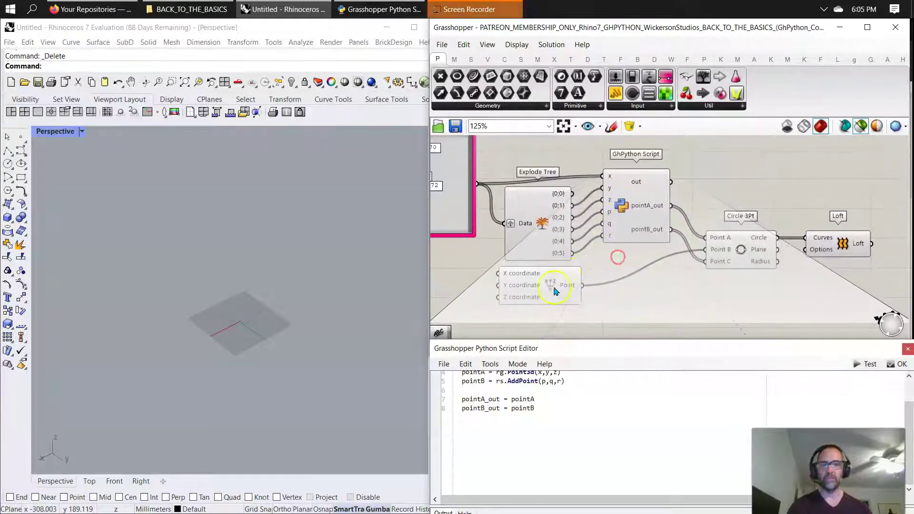
pyautogui.click(552, 285)
# Set the Gene Pool sliders to 15, 57, 44, 54, 62 and 72 while previewing the Circle 3Pt circles in the Perspective view
pyautogui.click(743, 254)
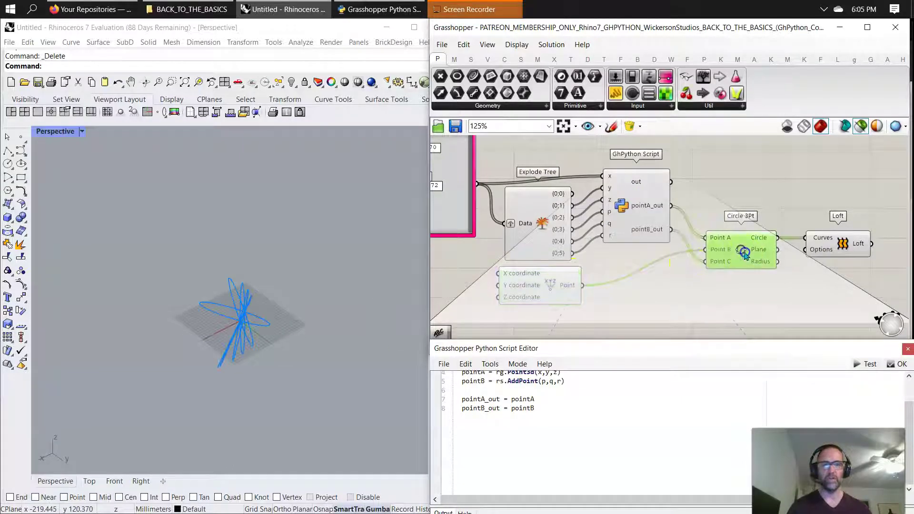
pyautogui.moveTo(617, 273); pyautogui.dragTo(534, 251, button='right')
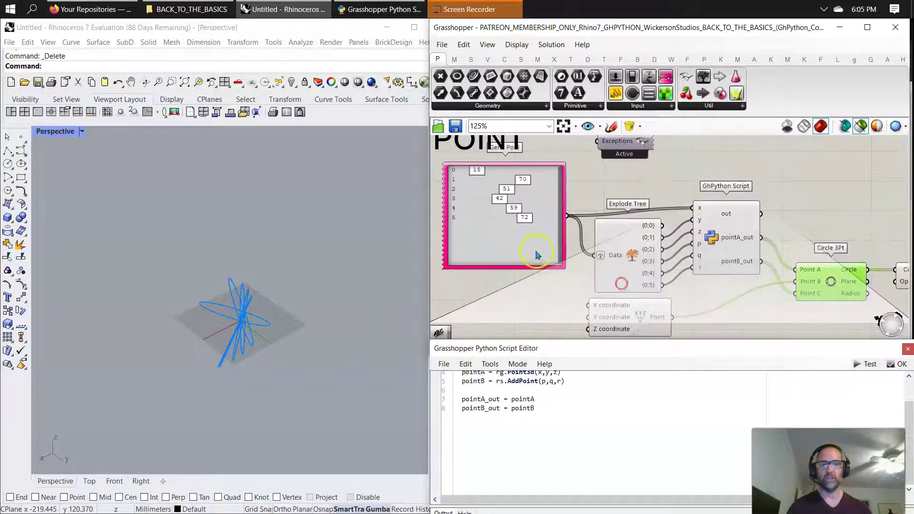
pyautogui.rightClick(530, 242)
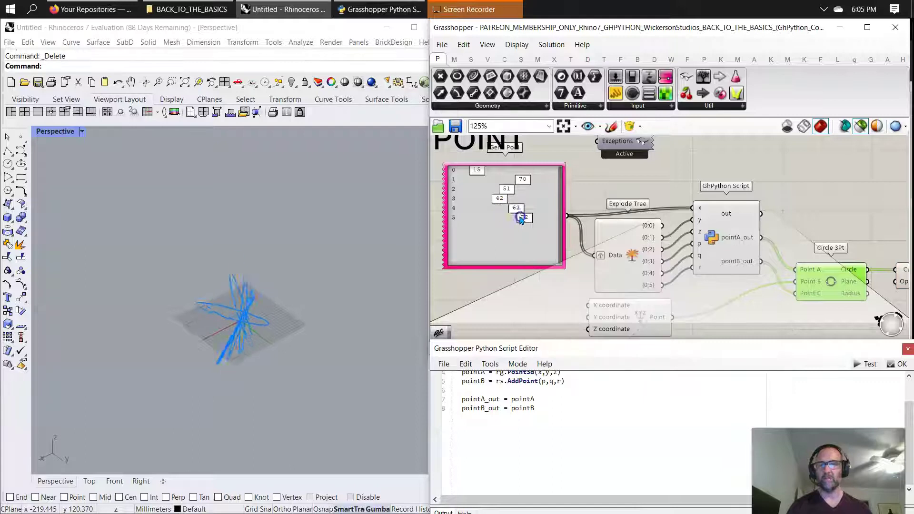
pyautogui.moveTo(528, 220); pyautogui.dragTo(528, 226)
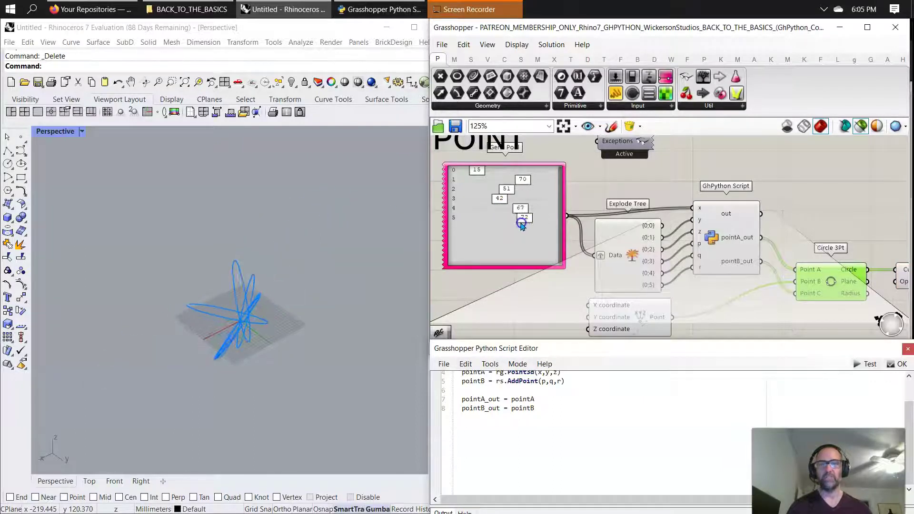
pyautogui.scroll(5, 263, 342)
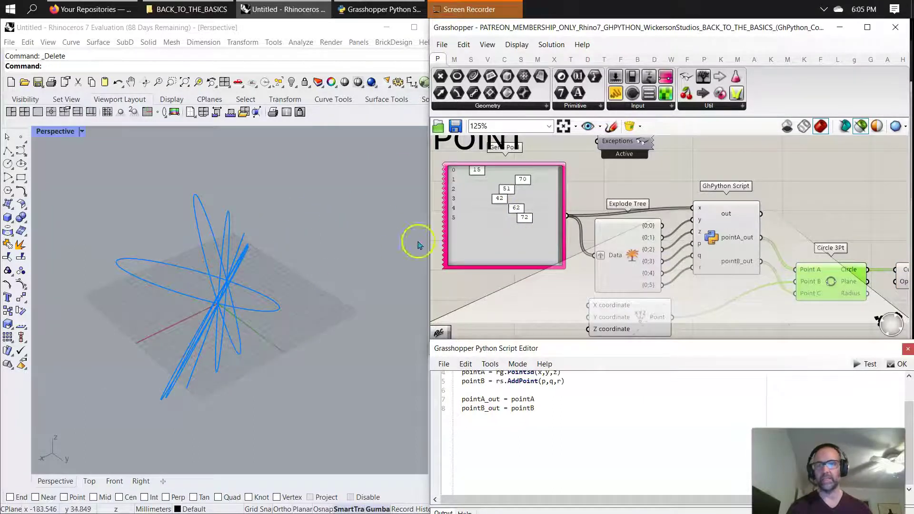
pyautogui.moveTo(493, 200); pyautogui.dragTo(512, 189)
# Preview the Loft surface and fit it to the extents in the four-viewport layout
pyautogui.moveTo(809, 247); pyautogui.dragTo(667, 203, button='right')
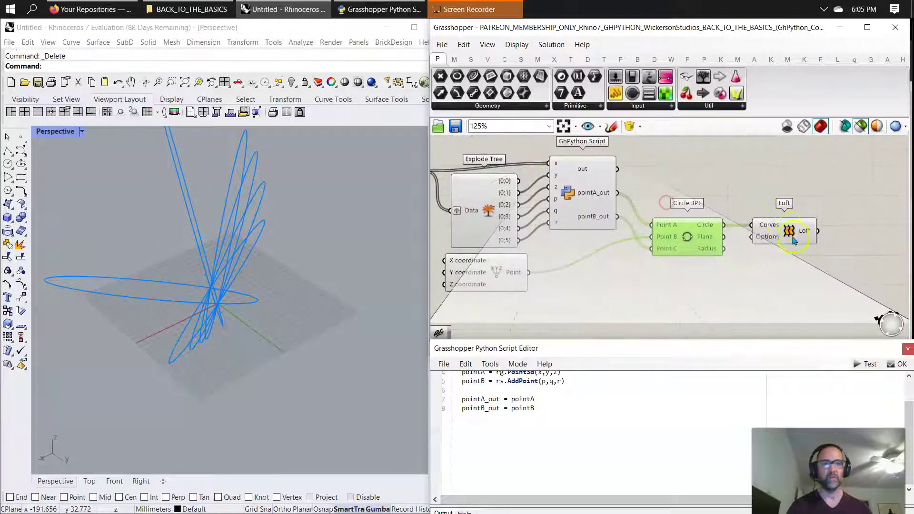
pyautogui.click(791, 233)
pyautogui.moveTo(305, 274); pyautogui.dragTo(369, 293, button='right')
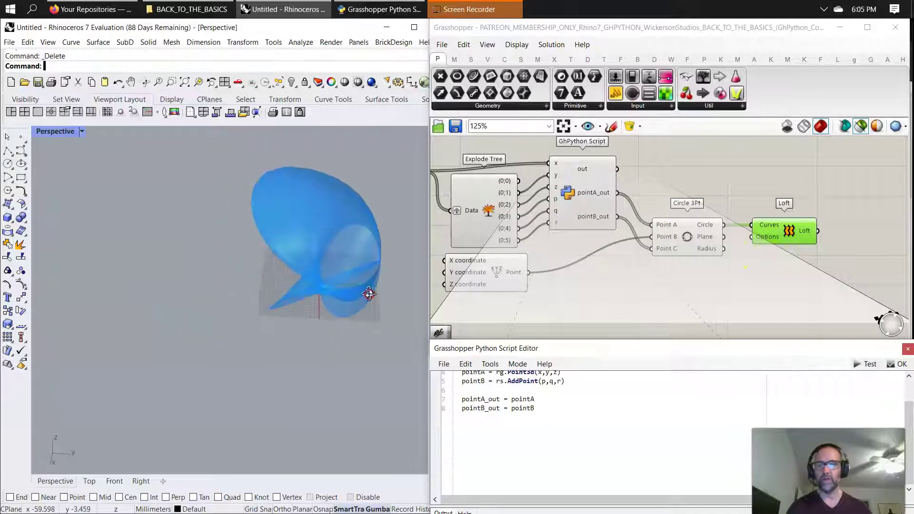
pyautogui.doubleClick(55, 132)
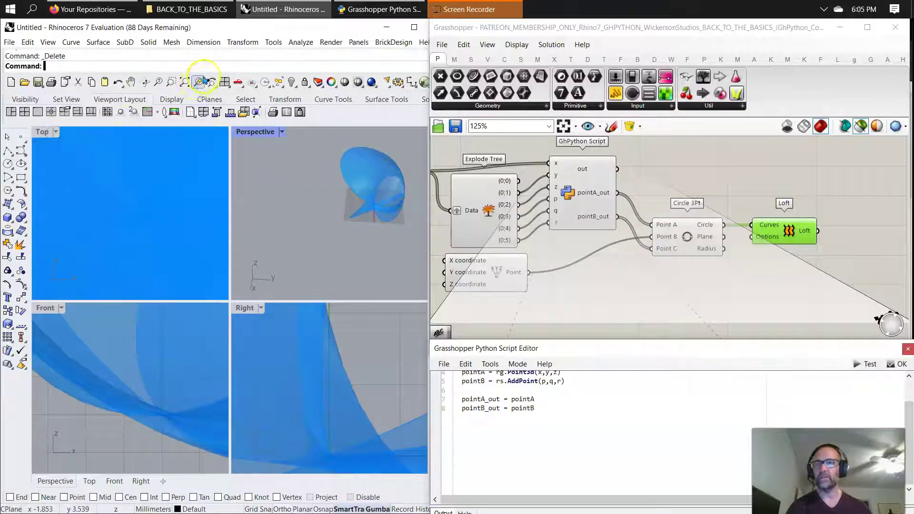
pyautogui.click(186, 82)
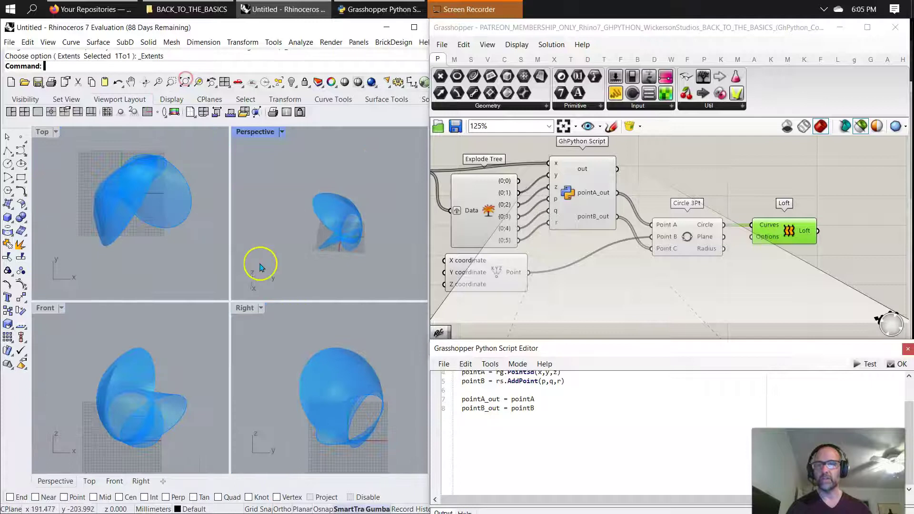
# Bake the Loft to the Default layer and move the baked surface aside along the Y axis
pyautogui.rightClick(784, 230)
pyautogui.click(790, 275)
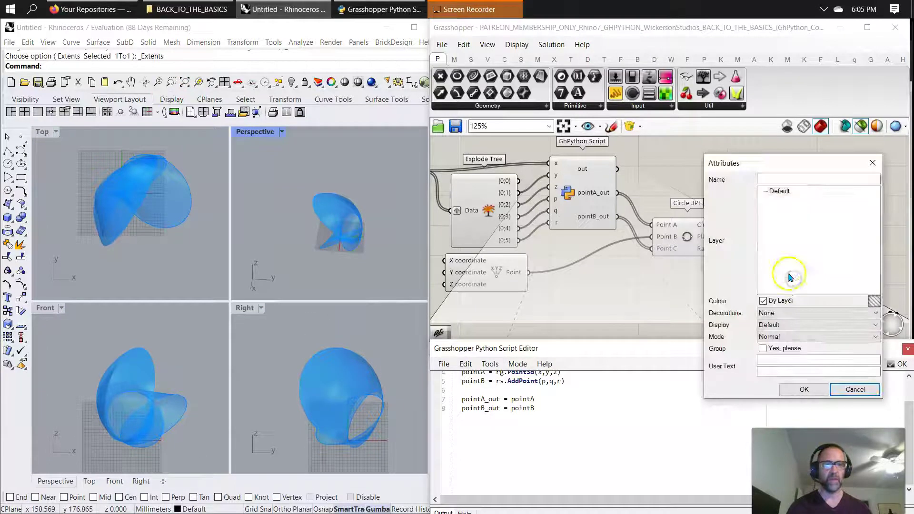
pyautogui.click(804, 390)
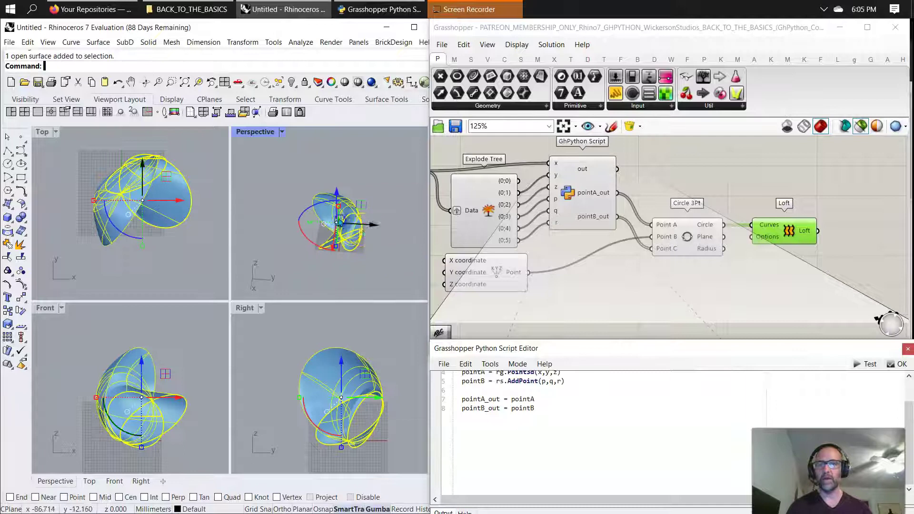
pyautogui.moveTo(340, 221); pyautogui.dragTo(397, 259)
# Randomise the Gene Pool's values by 10%
pyautogui.moveTo(463, 227); pyautogui.dragTo(691, 282, button='right')
pyautogui.rightClick(614, 251)
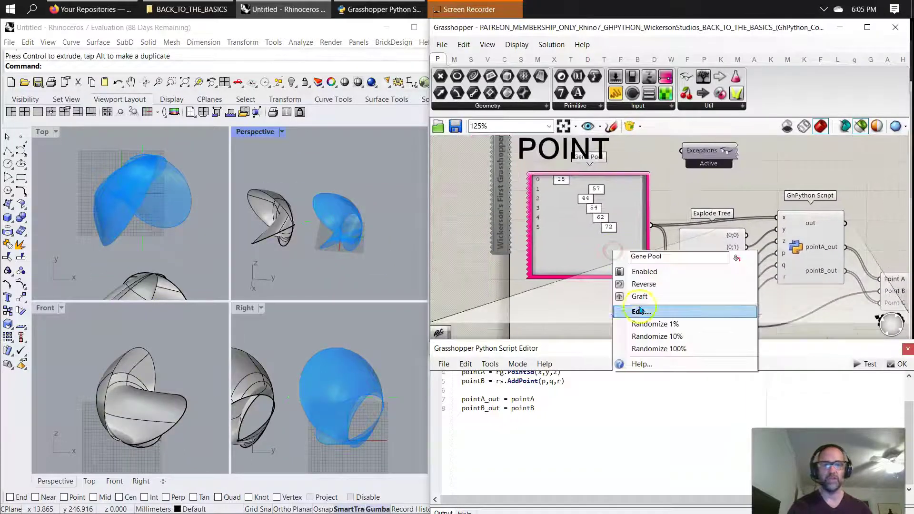
pyautogui.click(648, 336)
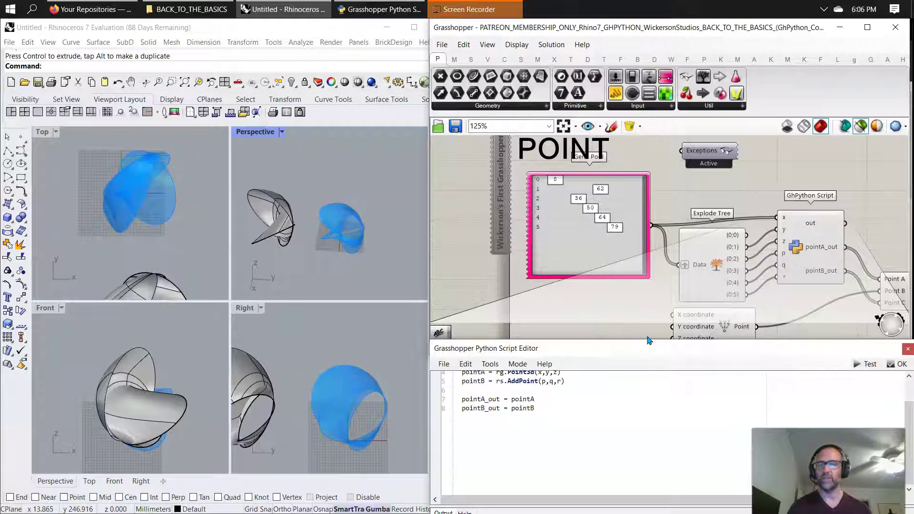
# Bake the new Loft variation with default attributes and move it along the Y axis to the opposite side of the preview
pyautogui.moveTo(688, 289); pyautogui.dragTo(405, 252, button='right')
pyautogui.rightClick(741, 252)
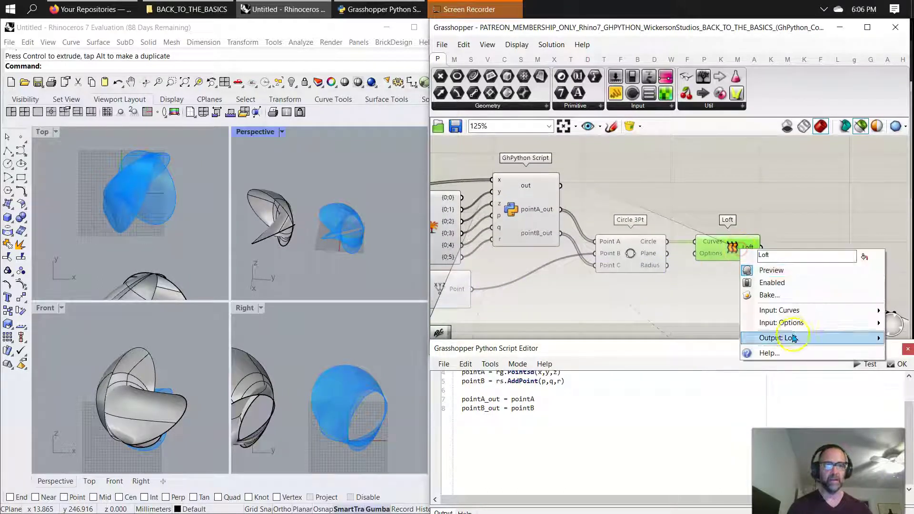
pyautogui.click(773, 295)
pyautogui.click(791, 406)
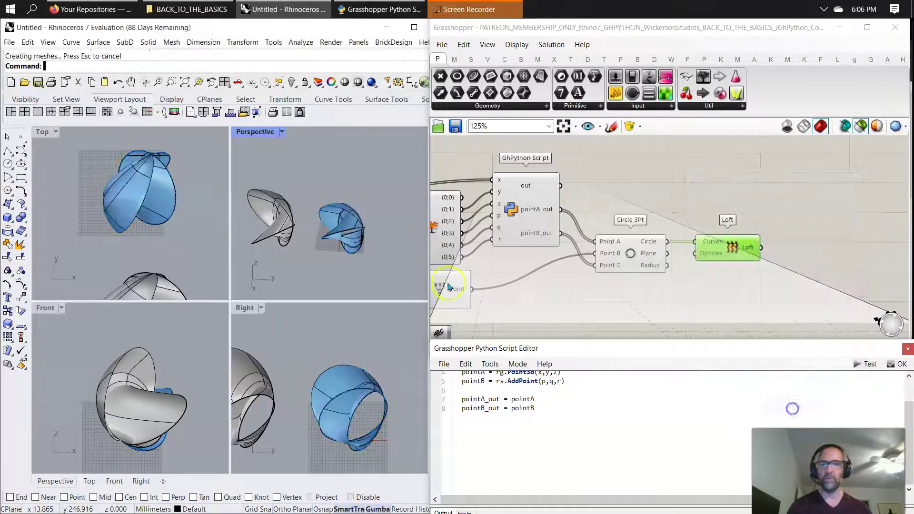
pyautogui.moveTo(338, 233); pyautogui.dragTo(428, 233)
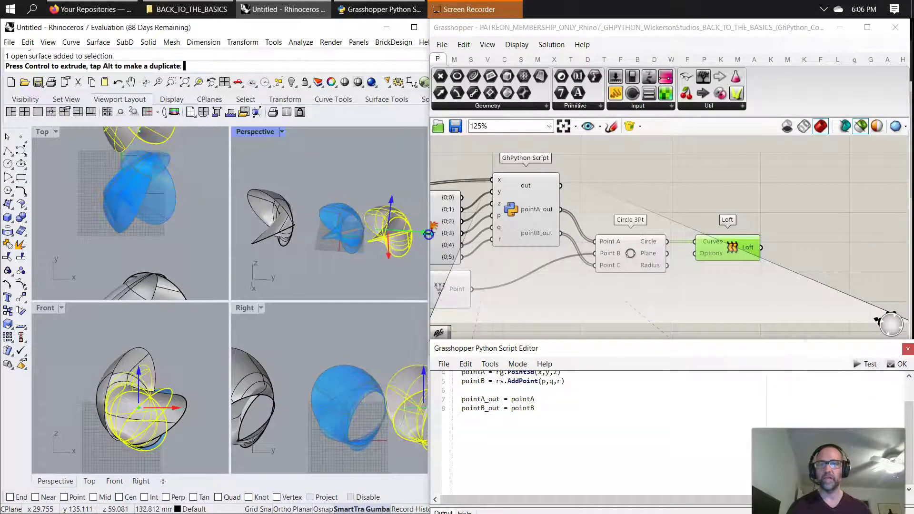
# Randomise the Gene Pool's values by 100% and adjust the second baked surface's position along the Y axis
pyautogui.moveTo(534, 314); pyautogui.dragTo(742, 323, button='right')
pyautogui.rightClick(543, 226)
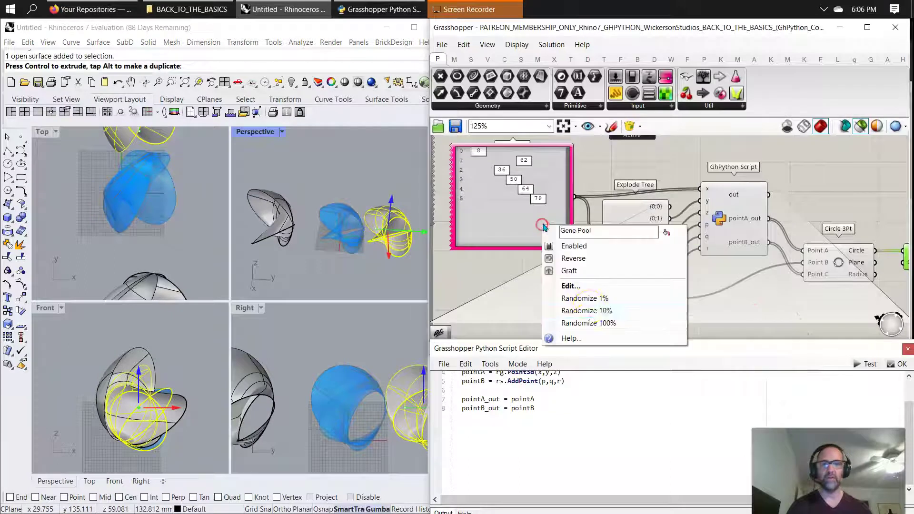
pyautogui.click(595, 324)
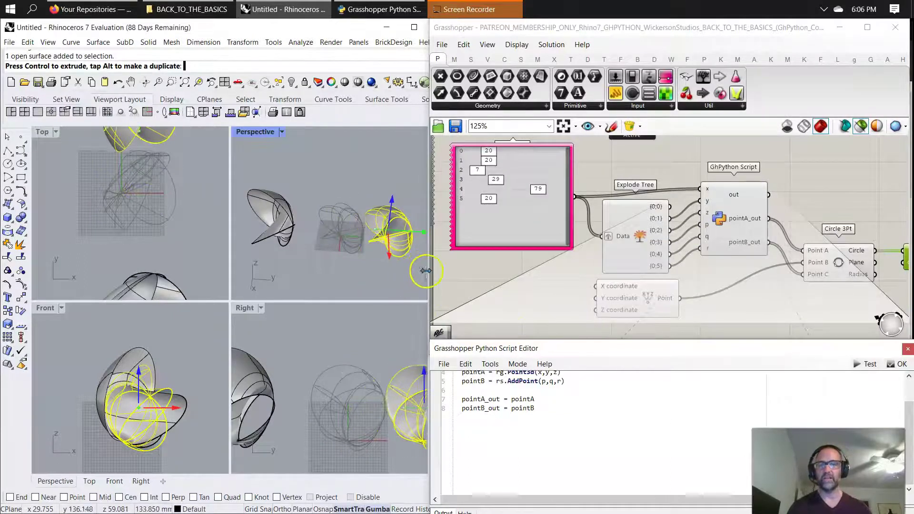
pyautogui.moveTo(417, 266); pyautogui.dragTo(419, 266)
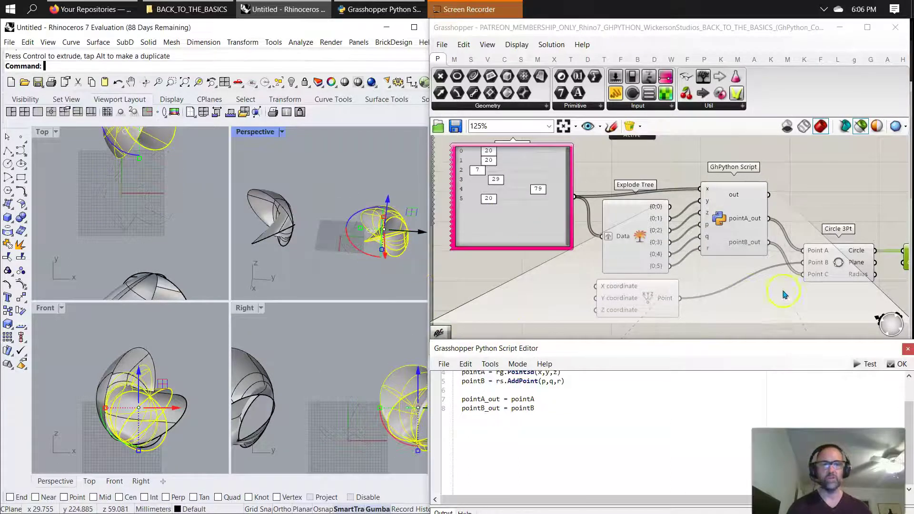
# Examine the GhPython Script, Explode Tree and Circle 3Pt components feeding the Loft and preview their geometry
pyautogui.moveTo(825, 313); pyautogui.dragTo(678, 275, button='right')
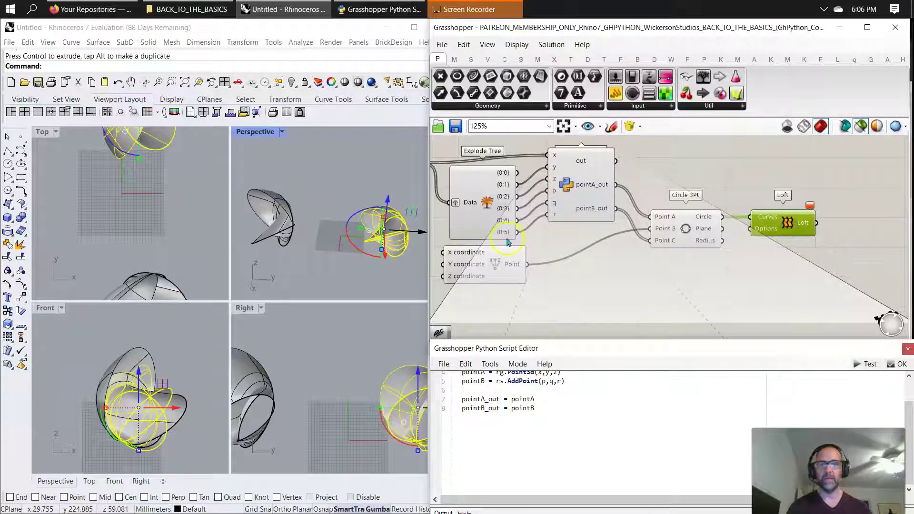
pyautogui.click(579, 185)
pyautogui.click(476, 214)
pyautogui.click(683, 234)
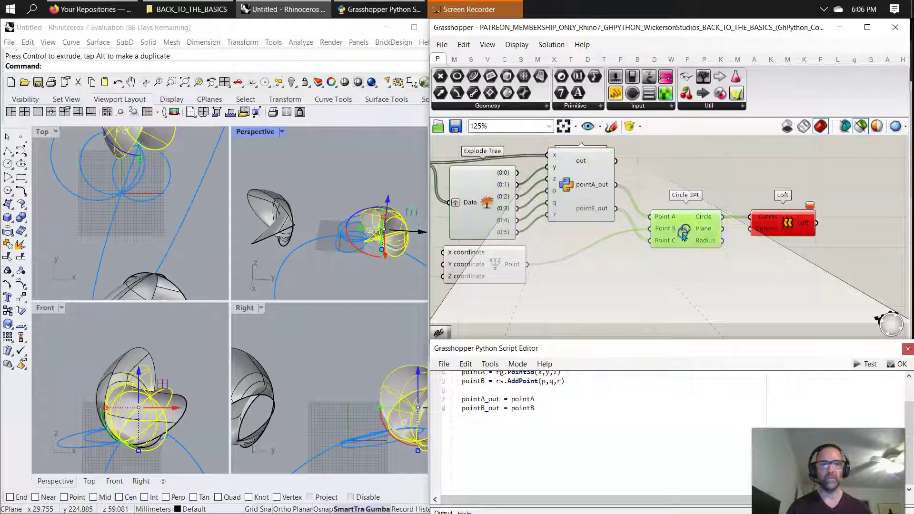
pyautogui.moveTo(661, 302); pyautogui.dragTo(695, 290, button='right')
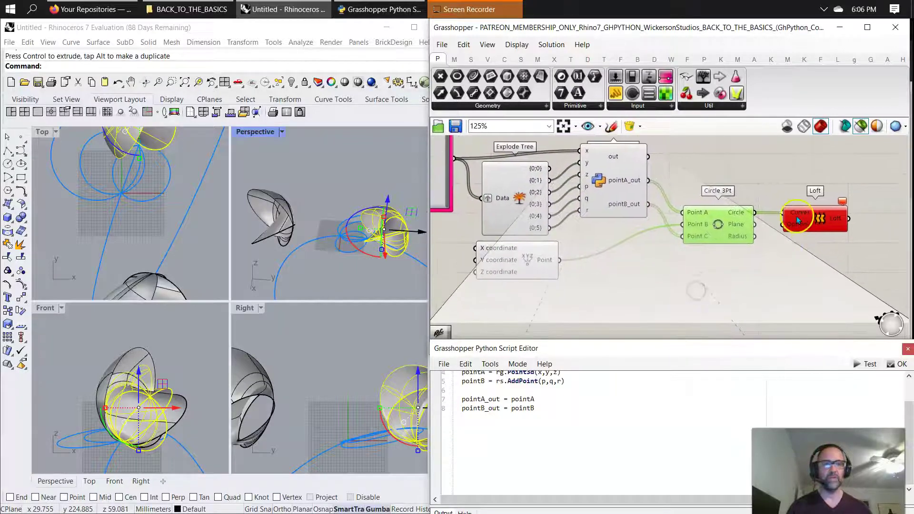
pyautogui.click(809, 219)
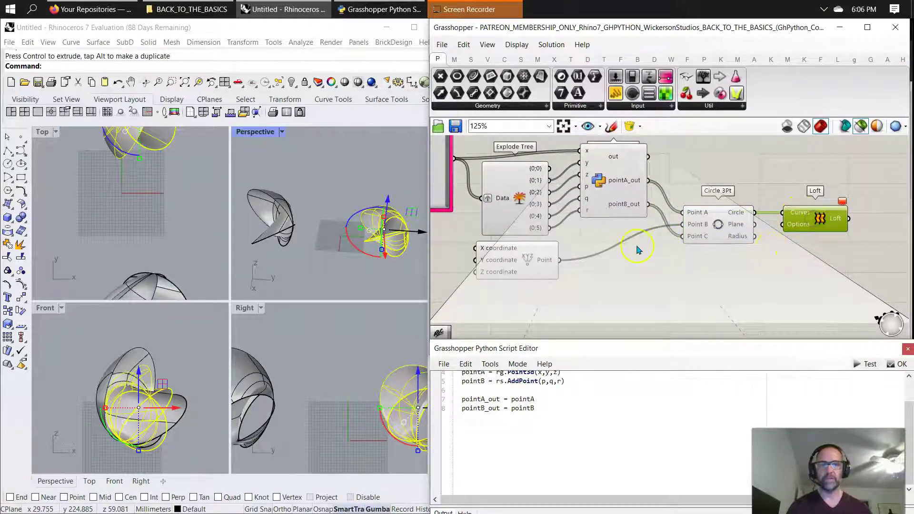
# Randomise the Gene Pool by 100% again and fine-tune its sliders to reshape the Loft into a thinner form
pyautogui.moveTo(621, 296); pyautogui.dragTo(686, 316, button='right')
pyautogui.moveTo(476, 248); pyautogui.dragTo(571, 276, button='right')
pyautogui.rightClick(555, 217)
pyautogui.click(590, 313)
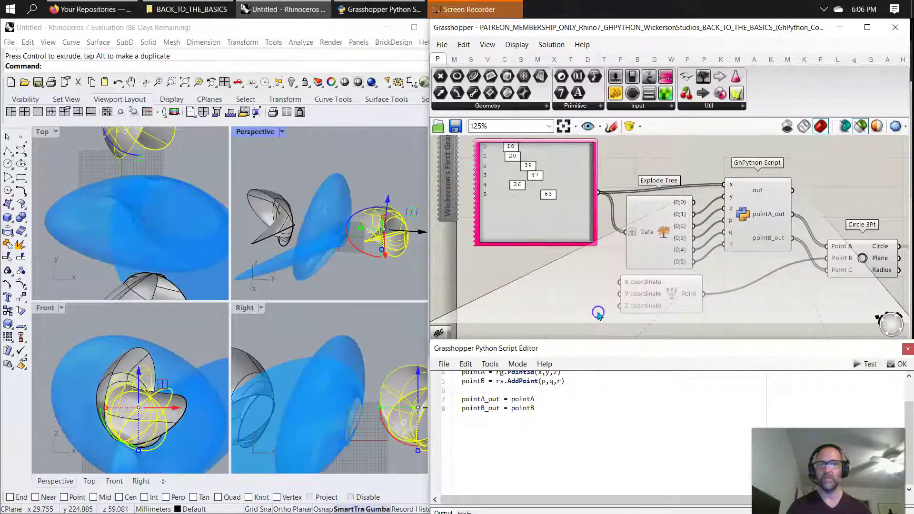
pyautogui.moveTo(517, 185)
pyautogui.mouseDown()
pyautogui.moveTo(542, 198)
pyautogui.moveTo(532, 181)
pyautogui.mouseUp()
# Bake the Loft output to the Default layer as a third surface
pyautogui.moveTo(799, 287); pyautogui.dragTo(556, 244, button='right')
pyautogui.rightClick(727, 211)
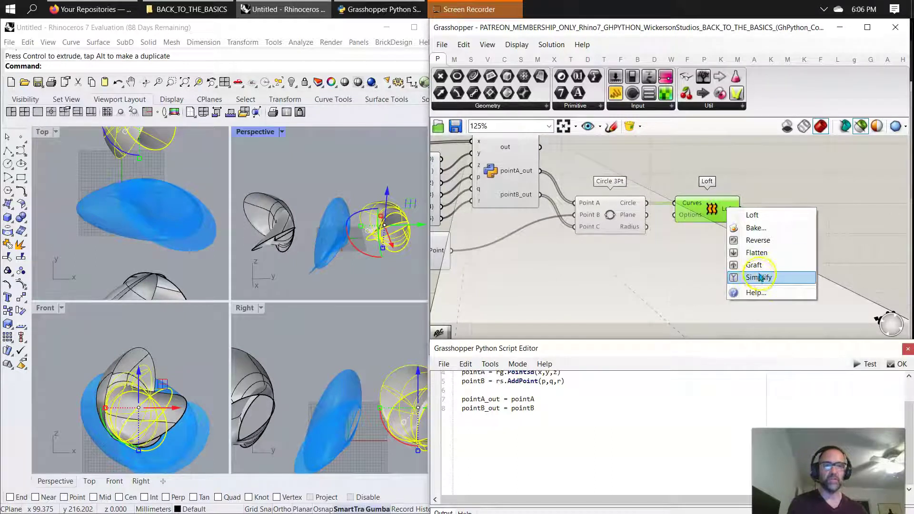
pyautogui.click(755, 228)
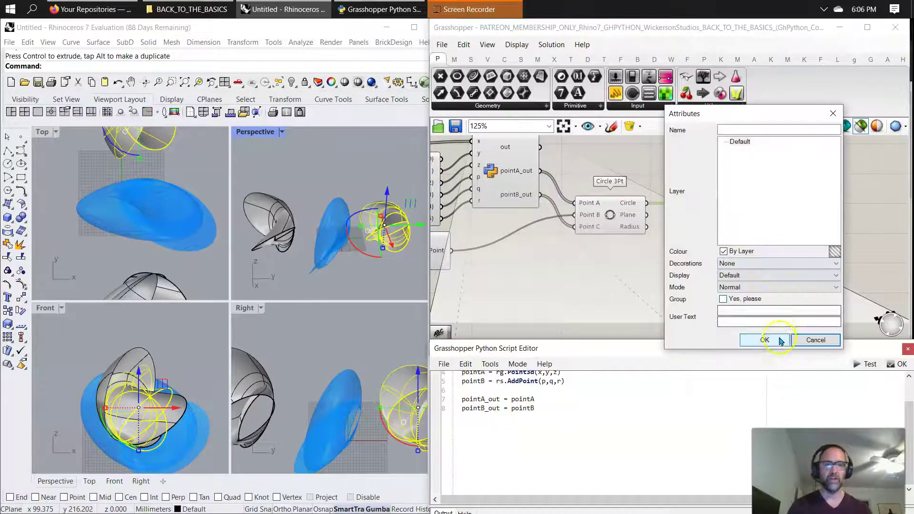
pyautogui.click(766, 339)
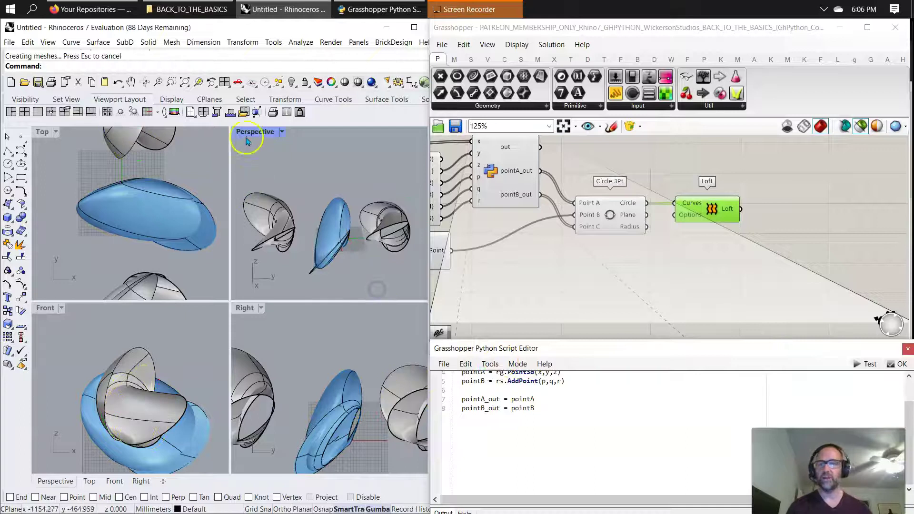
# Maximise the Perspective view and compare the baked surfaces with the Loft preview by toggling the selected-only preview off and on
pyautogui.doubleClick(247, 133)
pyautogui.moveTo(286, 435); pyautogui.dragTo(287, 404, button='right')
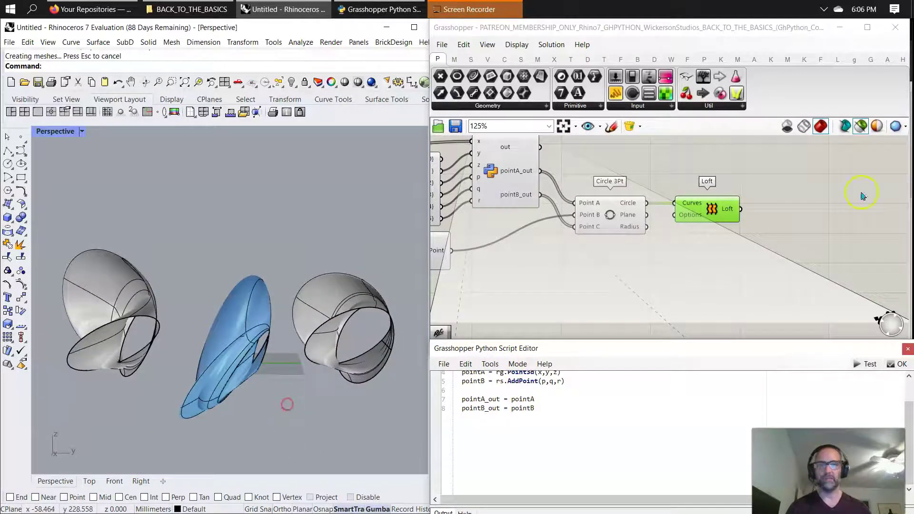
pyautogui.click(859, 126)
pyautogui.scroll(1, 567, 424)
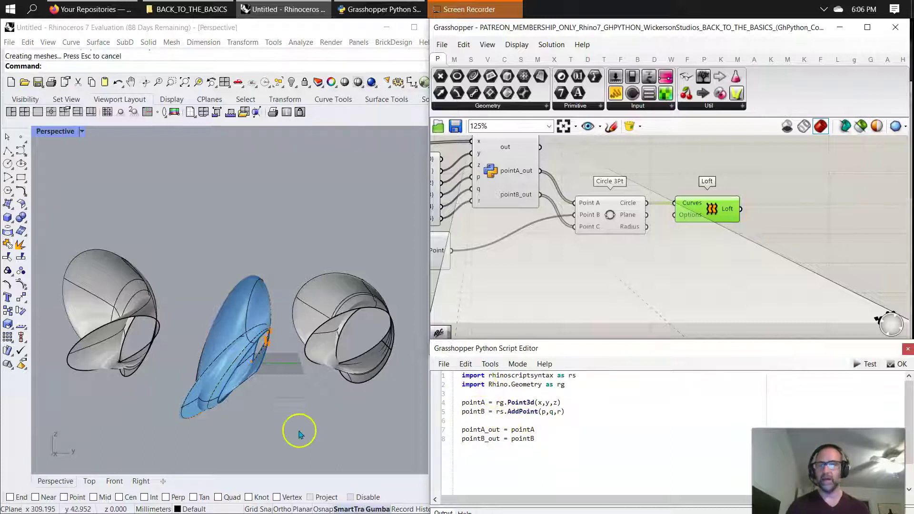
pyautogui.click(316, 440)
pyautogui.click(673, 289)
pyautogui.moveTo(312, 431); pyautogui.dragTo(37, 412, button='right')
pyautogui.click(860, 126)
# Move the thin baked surface away from the origin and shift the larger baked surface along the Y axis past the smaller one
pyautogui.click(240, 307)
pyautogui.moveTo(133, 370); pyautogui.dragTo(317, 388, button='right')
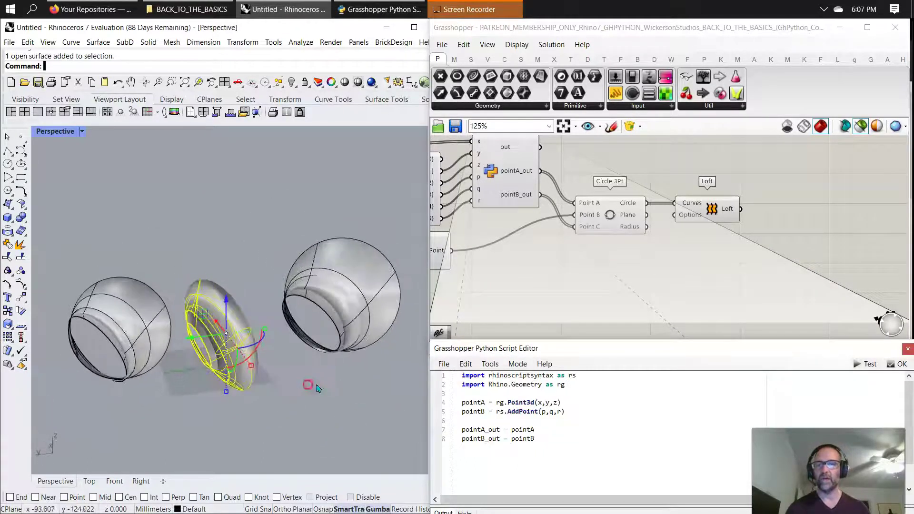
pyautogui.moveTo(215, 325); pyautogui.dragTo(173, 282)
pyautogui.click(302, 373)
pyautogui.click(354, 301)
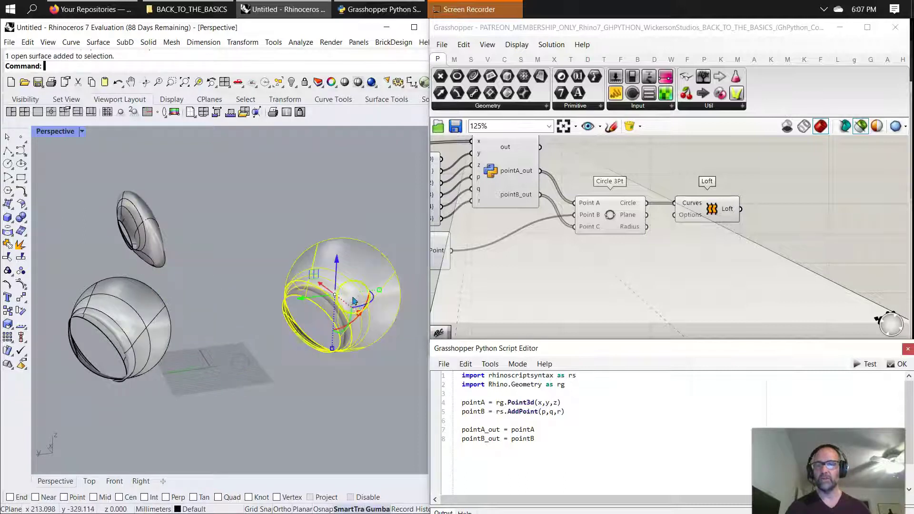
pyautogui.moveTo(296, 303); pyautogui.dragTo(58, 339)
pyautogui.click(204, 335)
# Turn off the selected-only preview and set the Gene Pool sliders to 18, 28, 39, 41, 52 and 55
pyautogui.click(860, 125)
pyautogui.moveTo(305, 349)
pyautogui.mouseDown(button='right')
pyautogui.moveTo(241, 343)
pyautogui.moveTo(250, 378)
pyautogui.mouseUp(button='right')
pyautogui.moveTo(553, 239); pyautogui.dragTo(762, 281, button='right')
pyautogui.moveTo(590, 248); pyautogui.dragTo(623, 260, button='right')
pyautogui.moveTo(587, 217); pyautogui.dragTo(582, 236)
pyautogui.moveTo(521, 192); pyautogui.dragTo(546, 230)
# Select the smaller baked surface and move it along the X axis, clear of the large Loft preview
pyautogui.click(72, 284)
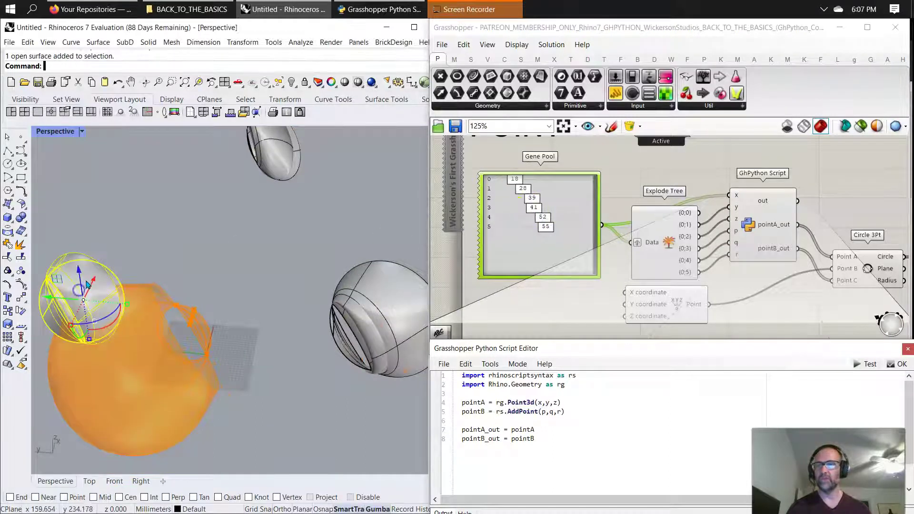
pyautogui.moveTo(96, 279); pyautogui.dragTo(85, 259)
pyautogui.moveTo(85, 259); pyautogui.dragTo(266, 351, button='right')
pyautogui.scroll(-3, 602, 319)
pyautogui.moveTo(633, 295); pyautogui.dragTo(677, 301, button='right')
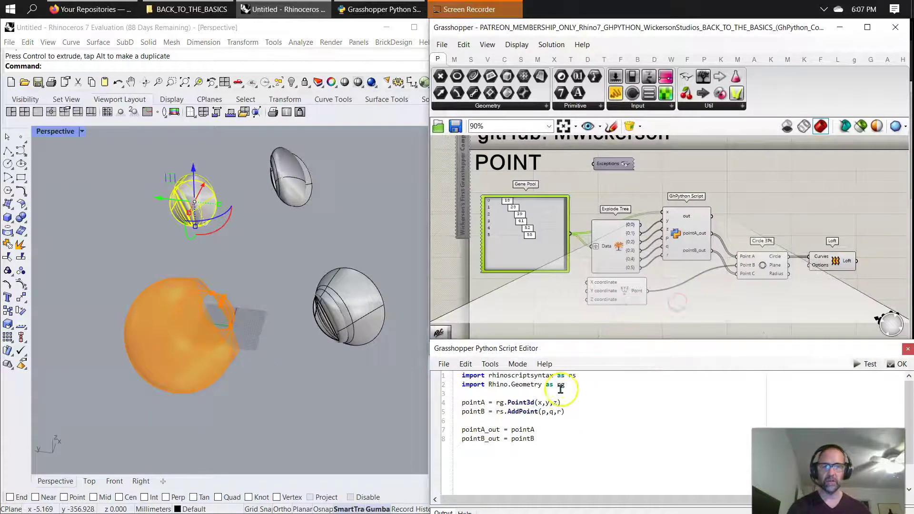
# Test the script with pointA set to rg.Point3d(2*x,y,z), and restore it to rg.Point3d(x,y,z)
pyautogui.click(538, 403)
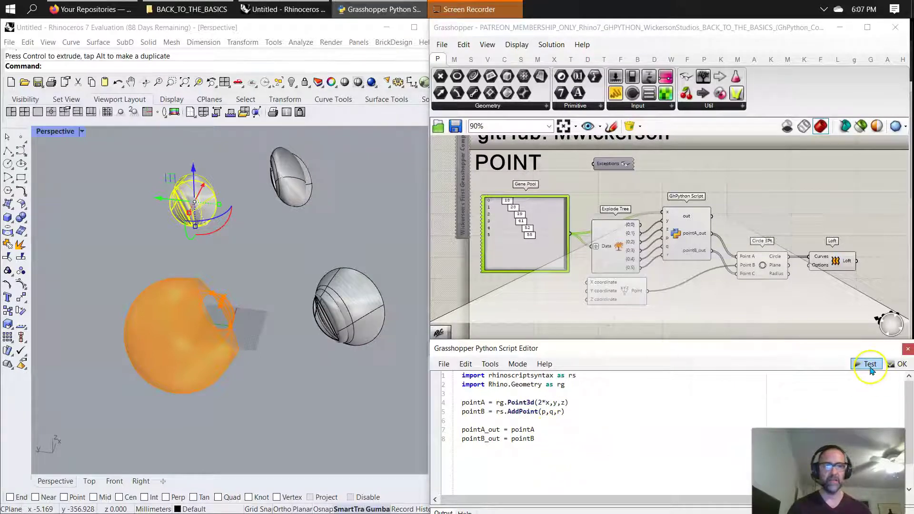
pyautogui.moveTo(290, 347); pyautogui.dragTo(259, 353, button='right')
pyautogui.click(497, 407)
pyautogui.click(545, 402)
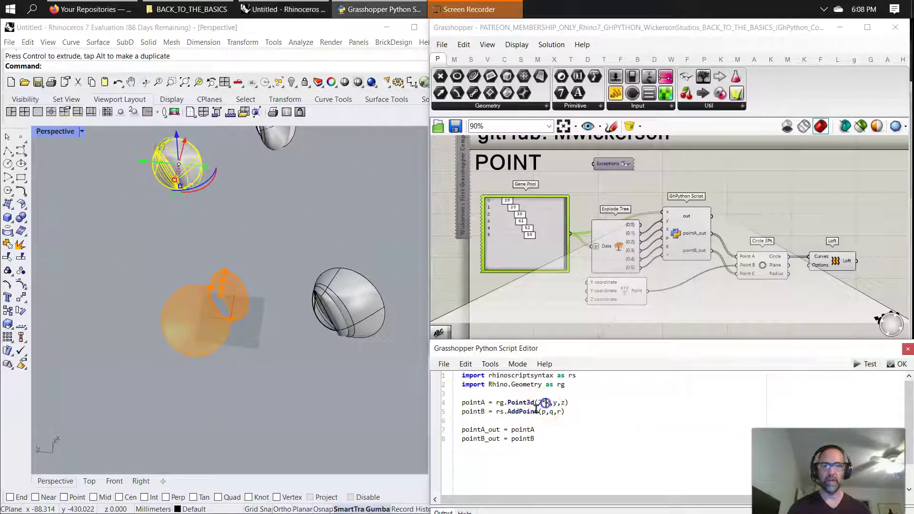
pyautogui.click(866, 364)
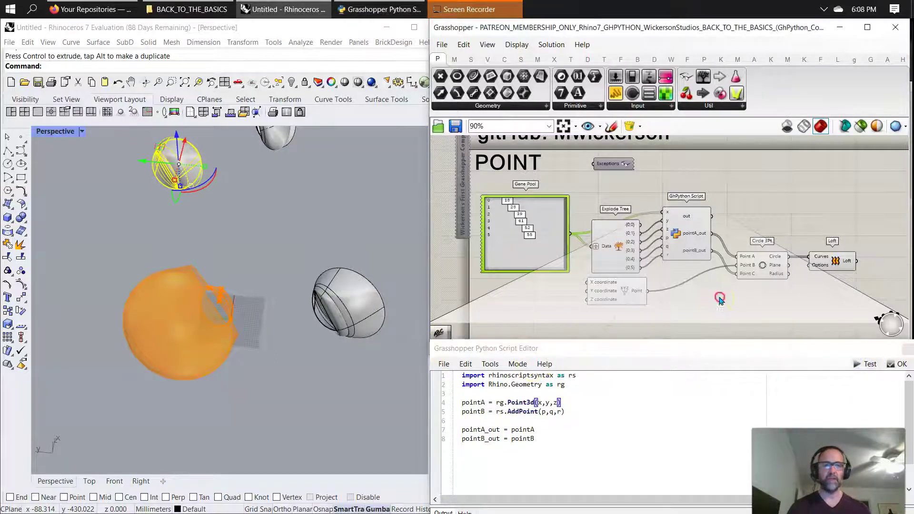
# Save the definition in PatreonMembersOnly as PATREON_MEMBERSHIP_ONLY_Rhino7_GHPYTHON_WickersonStudios_BACK_TO_THE_BASICS_(GhPython_Component)_001, in Grasshopper Binary format
pyautogui.scroll(-3, 638, 323)
pyautogui.moveTo(670, 311); pyautogui.dragTo(629, 280, button='right')
pyautogui.scroll(-3, 722, 227)
pyautogui.moveTo(758, 230); pyautogui.dragTo(738, 217, button='right')
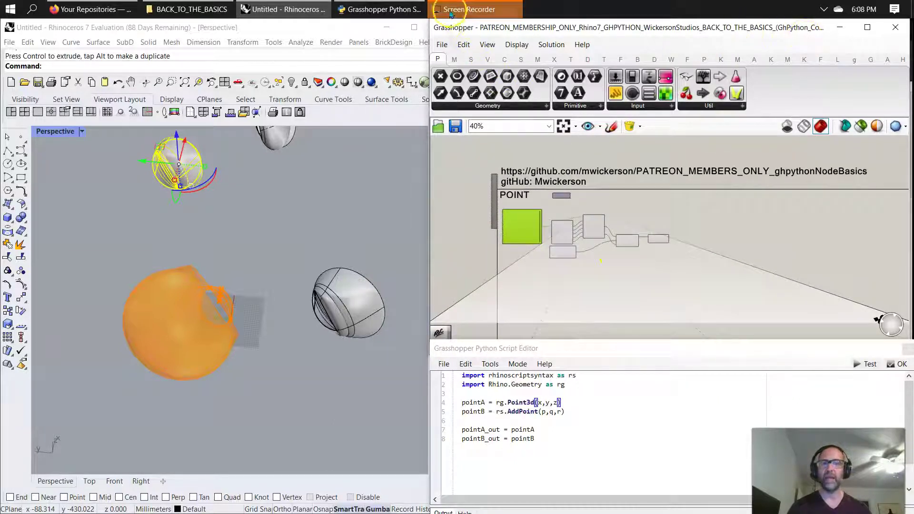
pyautogui.click(442, 44)
pyautogui.click(481, 122)
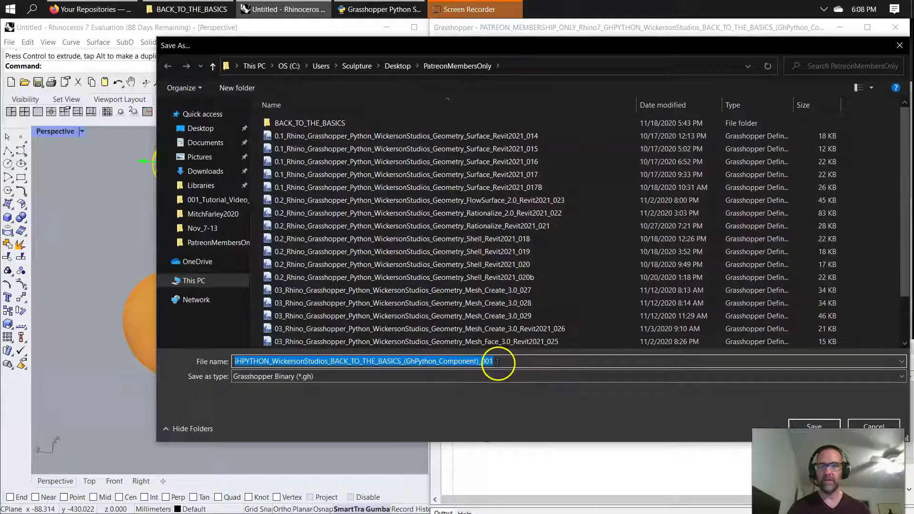
pyautogui.click(497, 362)
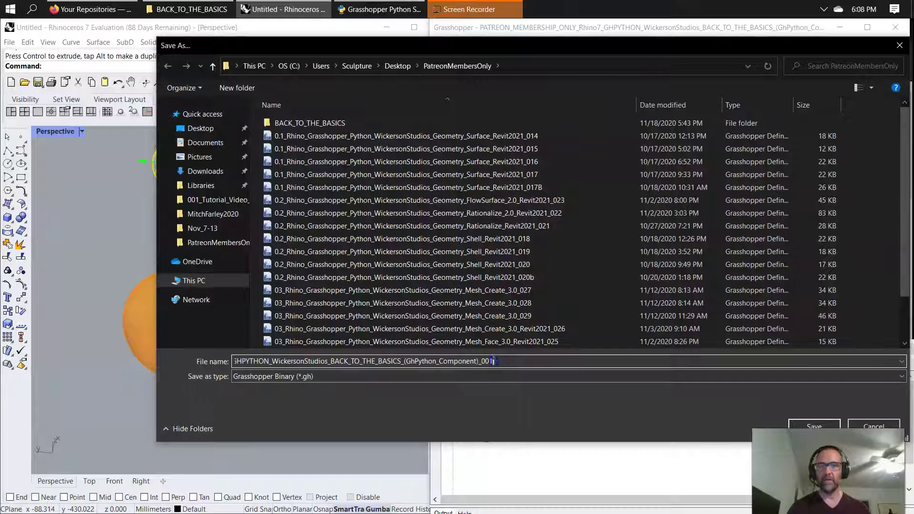
pyautogui.click(498, 362)
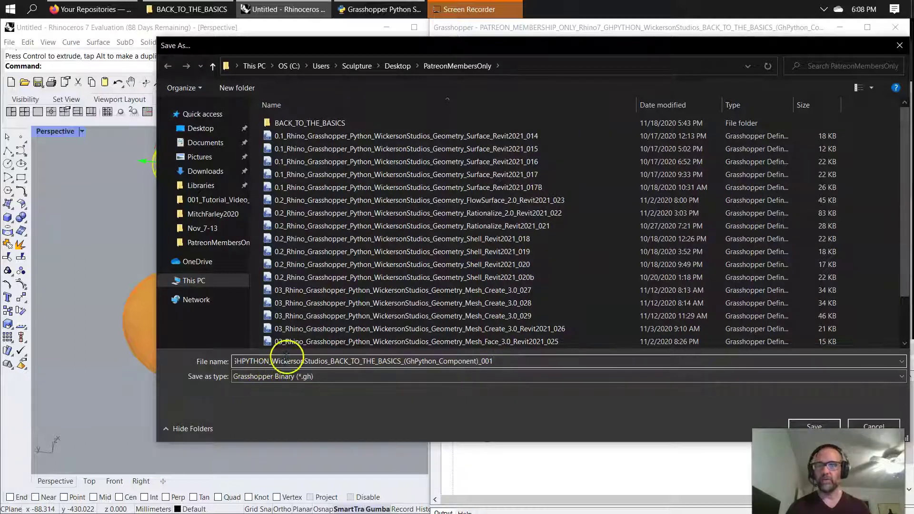
pyautogui.hotkey('shift', 'Home')
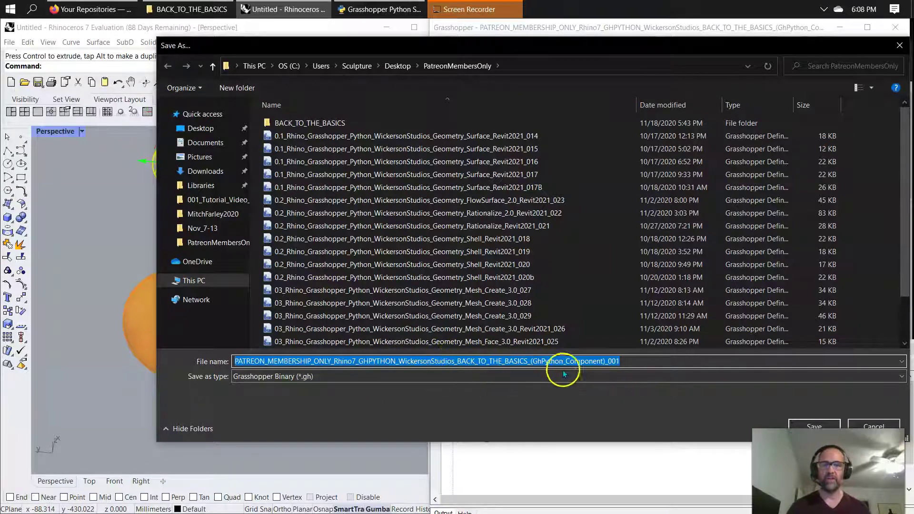
pyautogui.scroll(-2, 402, 258)
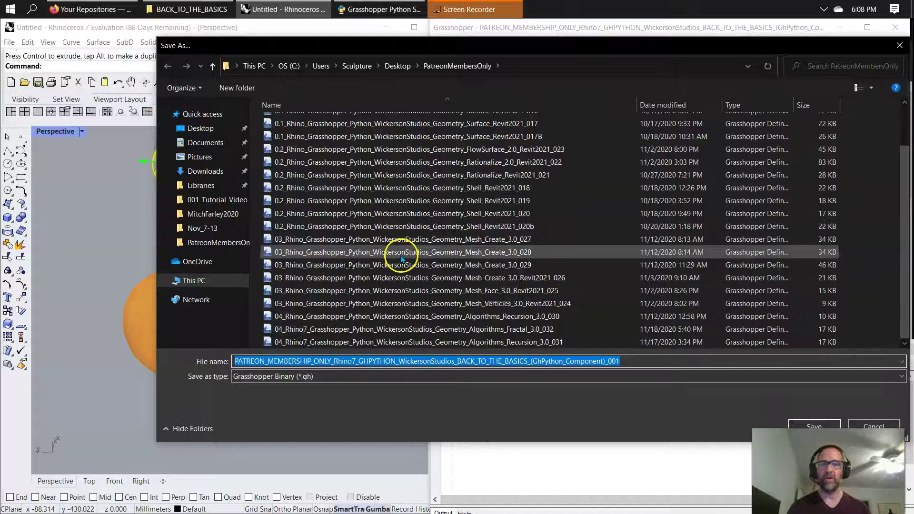
pyautogui.scroll(2, 388, 333)
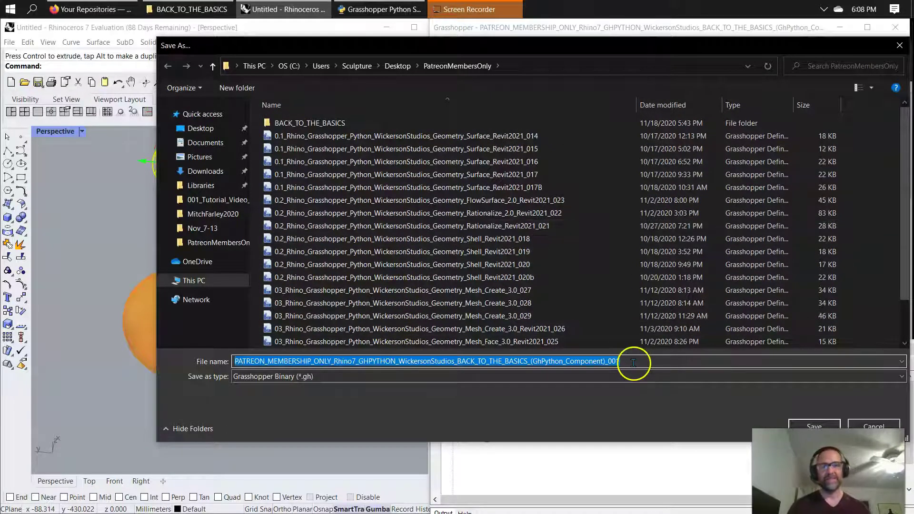
pyautogui.click(815, 425)
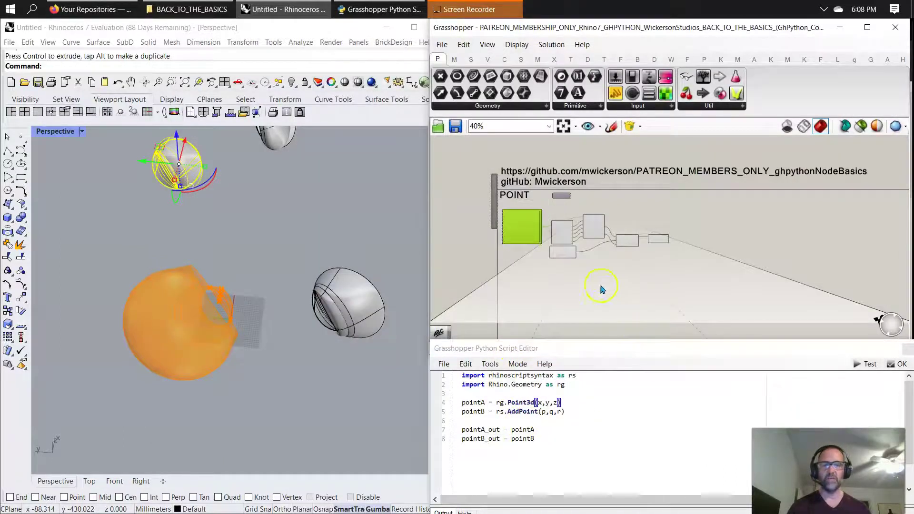
# Rearrange the GhPython Script, Explode Tree, Circle 3Pt and Loft components, and move Construct Point beneath the GhPython Script
pyautogui.scroll(4, 601, 289)
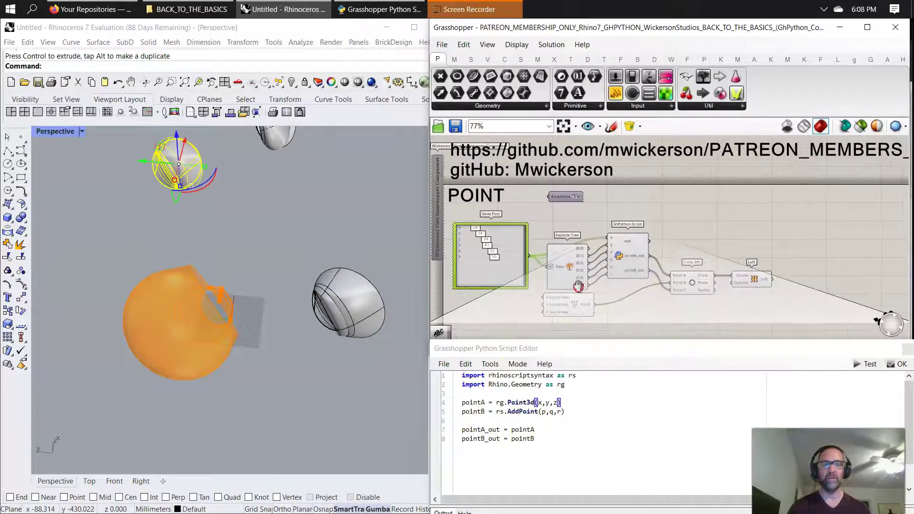
pyautogui.moveTo(577, 285); pyautogui.dragTo(573, 292, button='right')
pyautogui.moveTo(278, 300); pyautogui.dragTo(284, 271, button='right')
pyautogui.moveTo(630, 266); pyautogui.dragTo(636, 258)
pyautogui.moveTo(562, 279); pyautogui.dragTo(561, 268)
pyautogui.moveTo(685, 287)
pyautogui.mouseDown()
pyautogui.moveTo(696, 258)
pyautogui.moveTo(694, 281)
pyautogui.mouseUp()
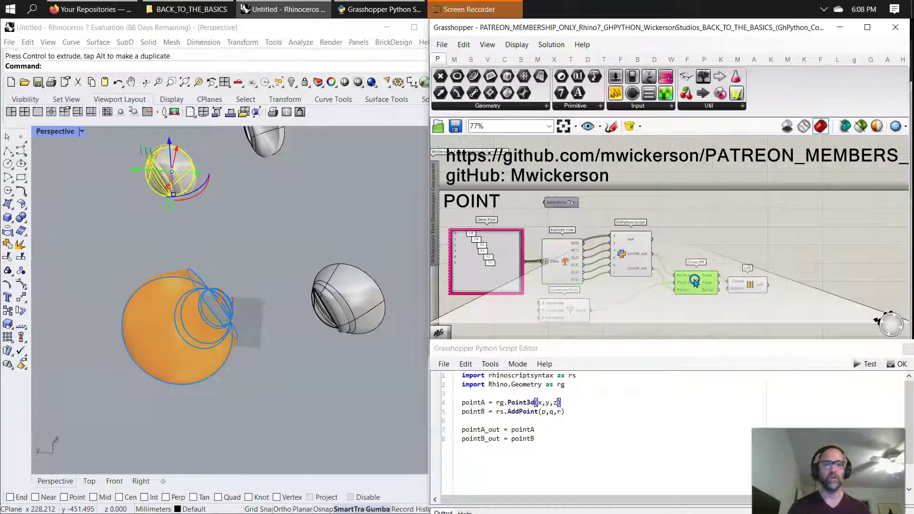
pyautogui.moveTo(749, 289); pyautogui.dragTo(758, 268)
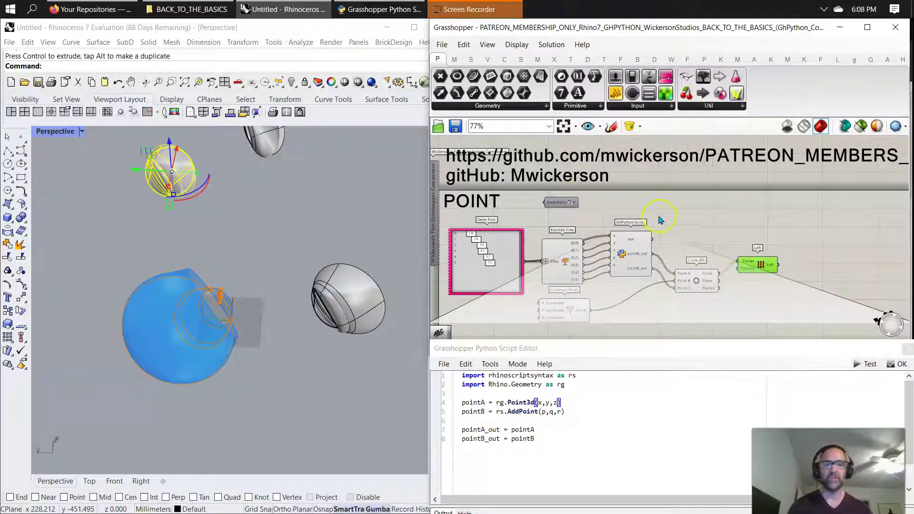
pyautogui.moveTo(576, 315); pyautogui.dragTo(645, 314)
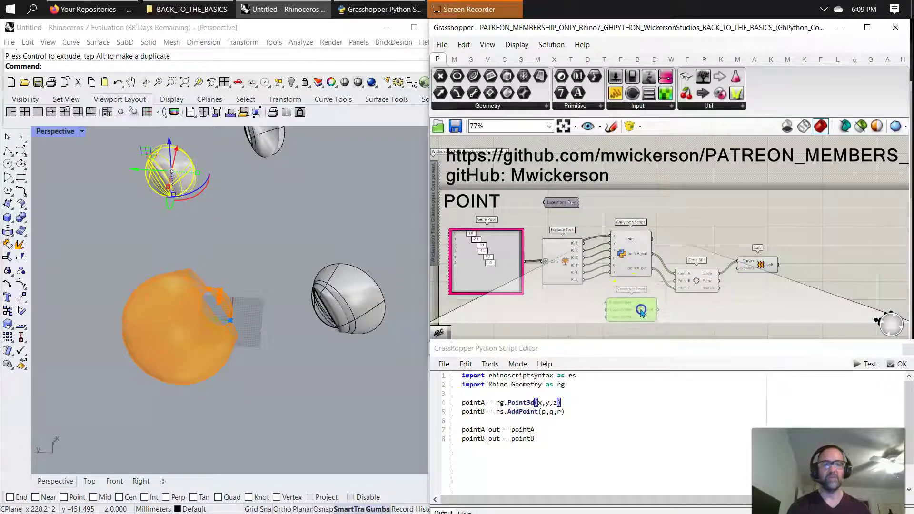
pyautogui.click(638, 126)
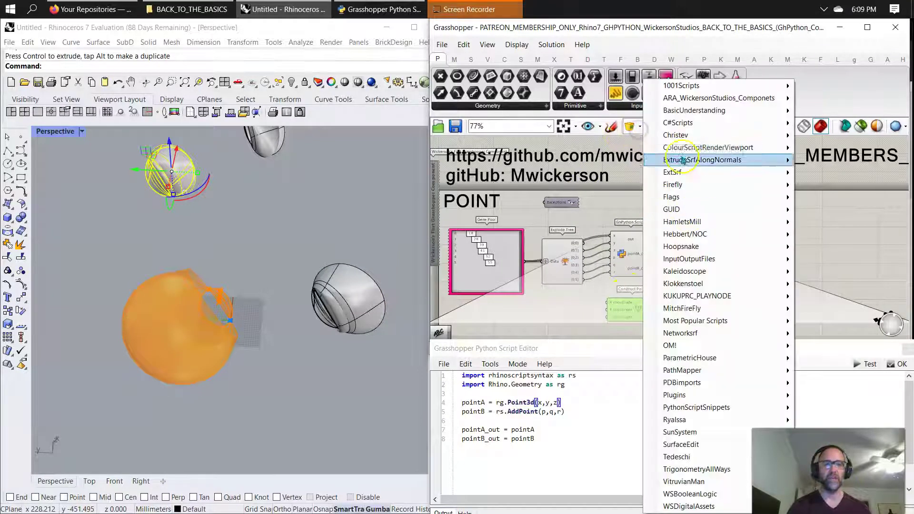
pyautogui.click(590, 210)
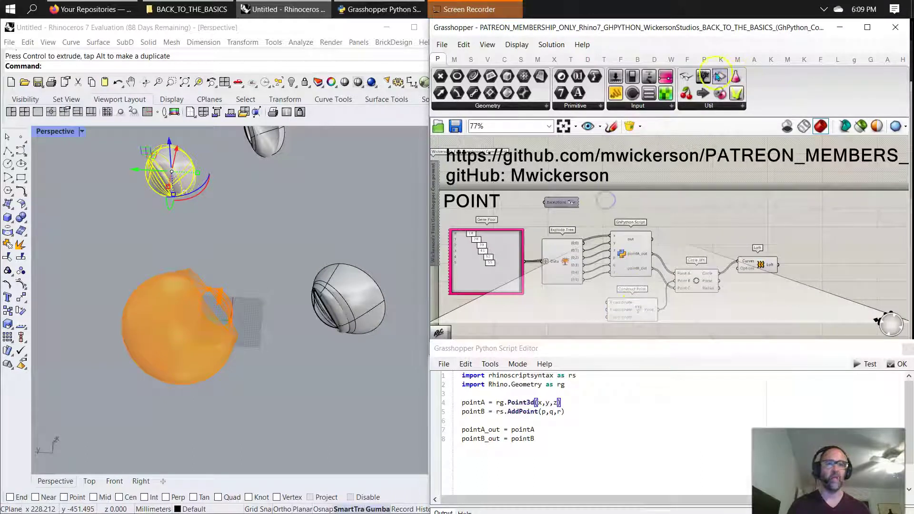
pyautogui.click(521, 59)
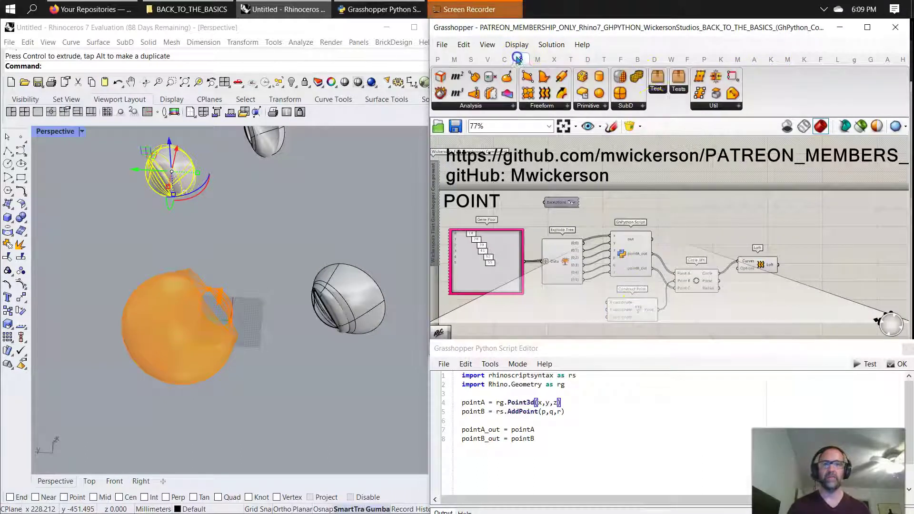
pyautogui.click(681, 91)
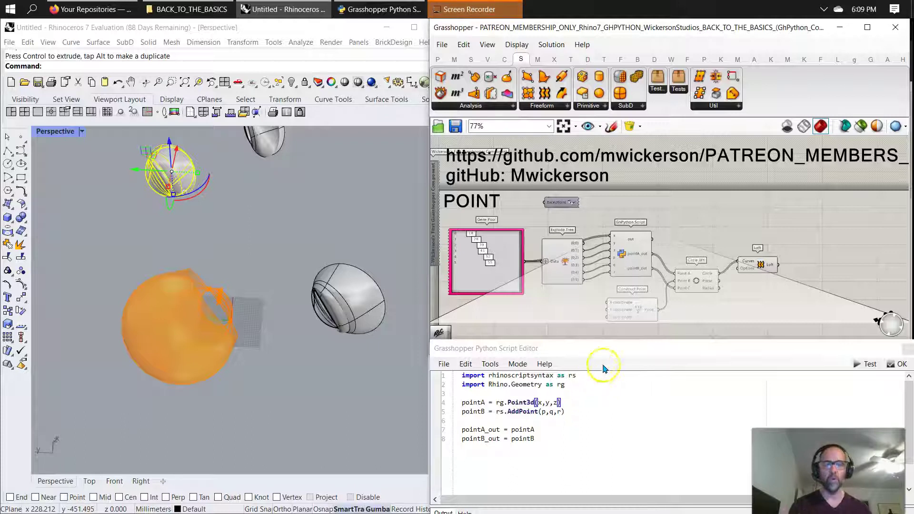
# Move the Explode Tree component down so its wires to the GhPython Script are spread apart
pyautogui.moveTo(565, 307)
pyautogui.mouseDown(button='right')
pyautogui.moveTo(556, 318)
pyautogui.moveTo(575, 309)
pyautogui.mouseUp(button='right')
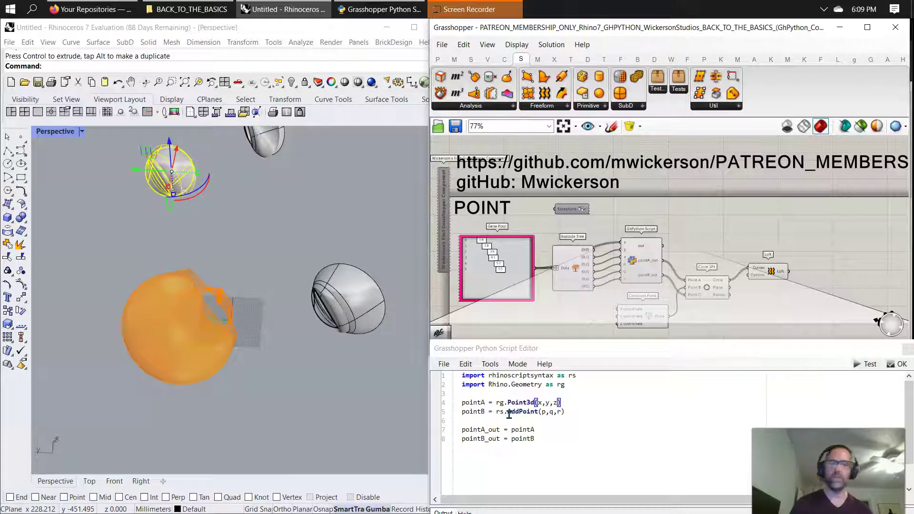
pyautogui.scroll(1, 581, 261)
pyautogui.moveTo(568, 270); pyautogui.dragTo(571, 298)
pyautogui.moveTo(599, 245); pyautogui.dragTo(599, 280)
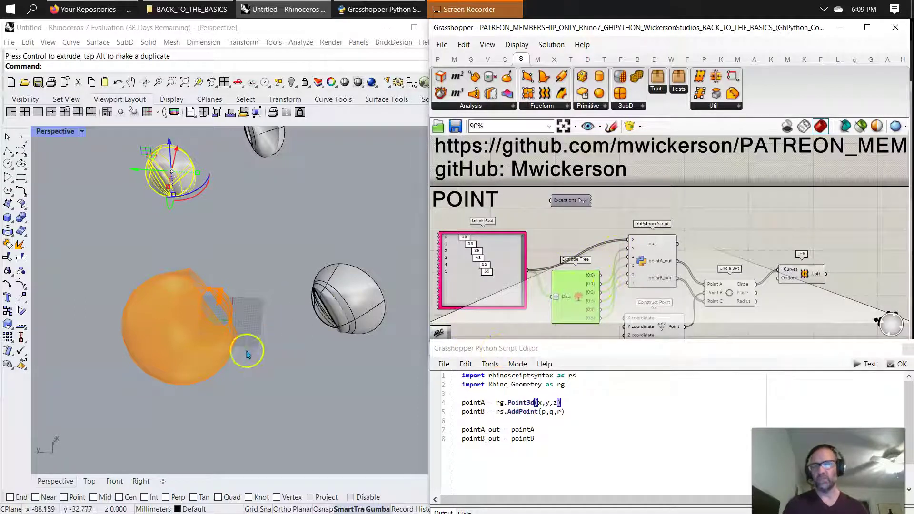
# Look over the baked surfaces and the node graph, and expand the list of SubD components
pyautogui.scroll(-3, 242, 345)
pyautogui.scroll(3, 240, 257)
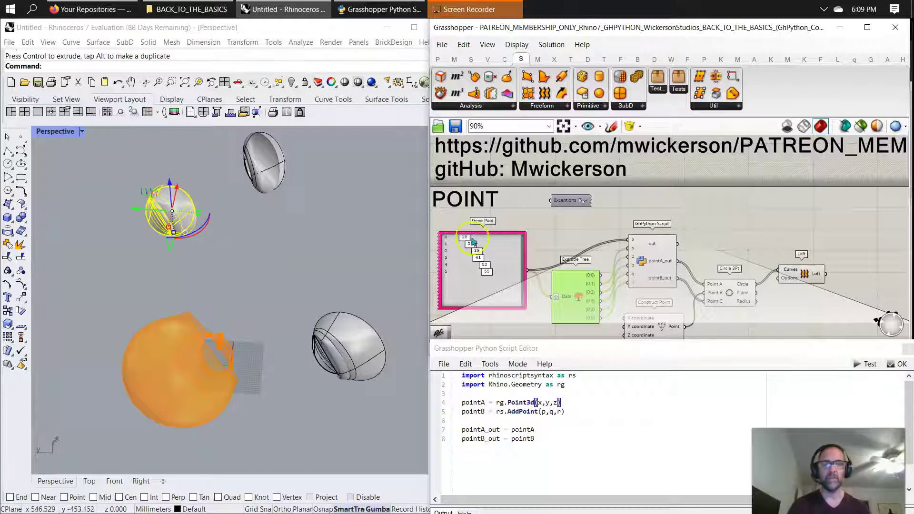
pyautogui.scroll(-2, 547, 230)
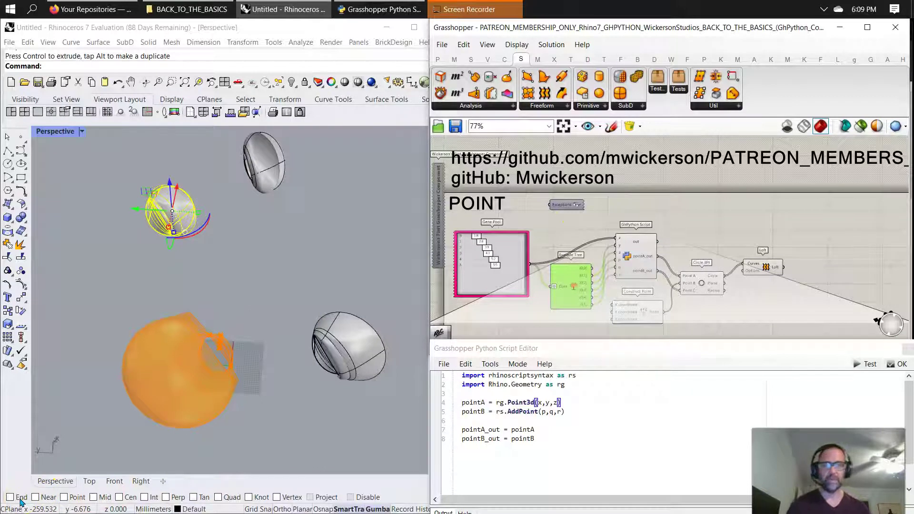
pyautogui.scroll(4, 227, 354)
pyautogui.scroll(-6, 225, 349)
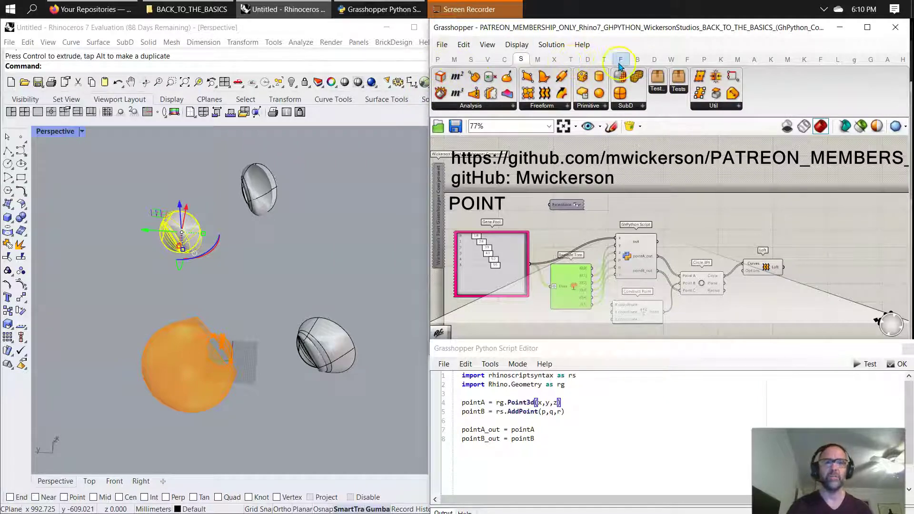
pyautogui.click(627, 107)
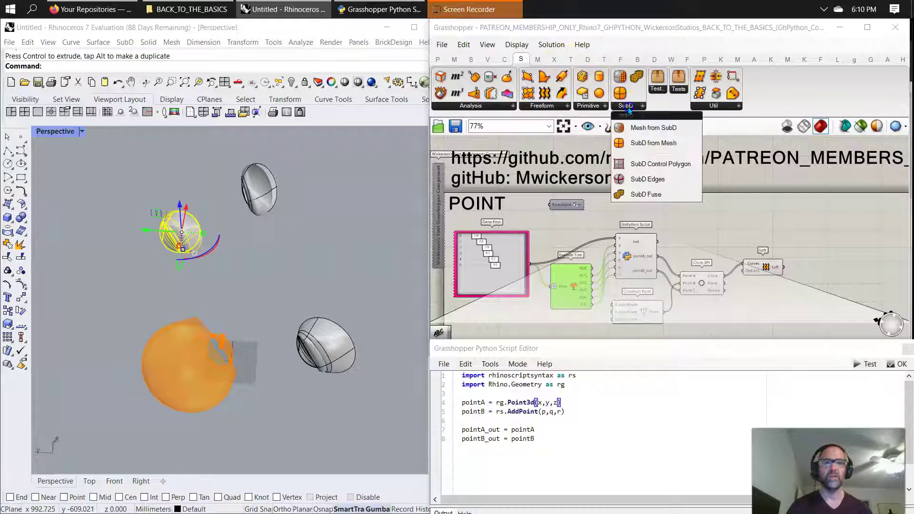